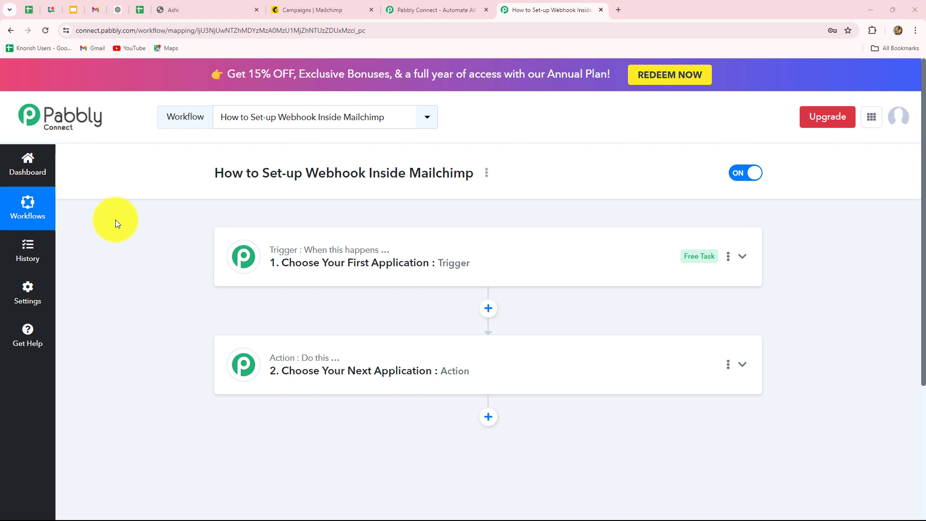
Step: Glance over the Mailchimp campaigns and lead form tabs, then return to the Pabbly workflow
{"action": "left_click", "coordinate": [296, 14]}
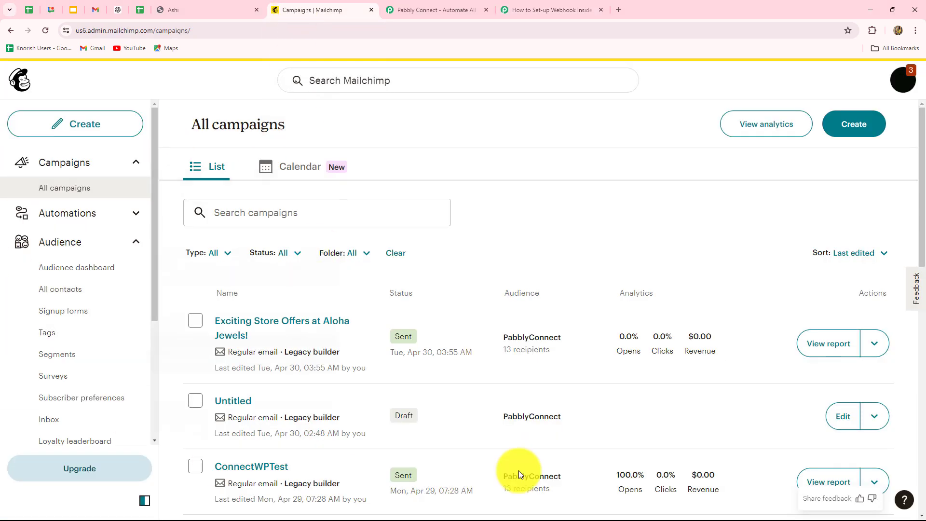
{"action": "left_click", "coordinate": [527, 16]}
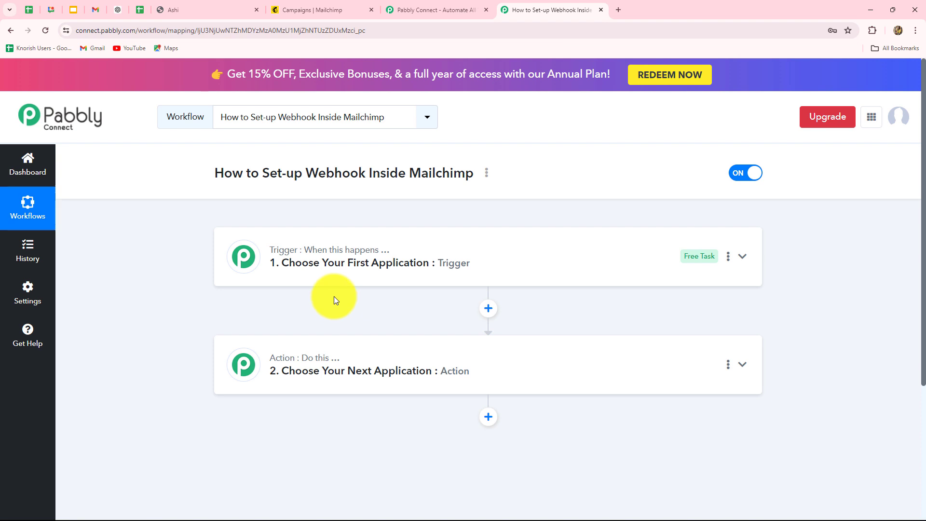
{"action": "left_click", "coordinate": [312, 9]}
{"action": "left_click", "coordinate": [572, 12]}
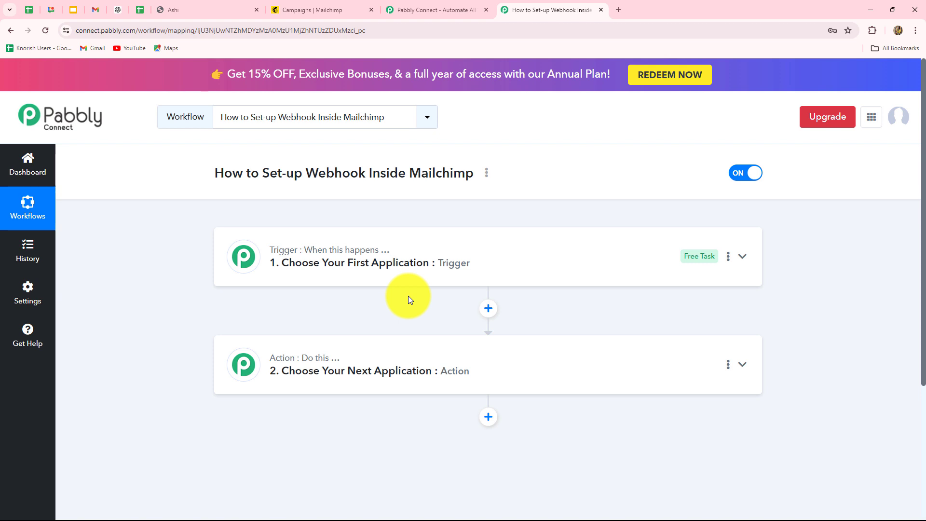
{"action": "left_click", "coordinate": [335, 17]}
{"action": "left_click", "coordinate": [158, 11]}
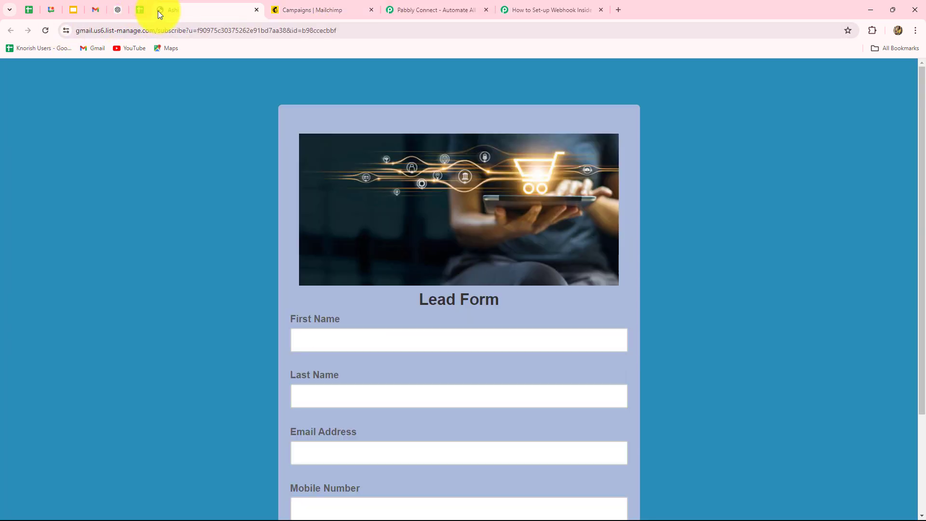
{"action": "left_click", "coordinate": [512, 11]}
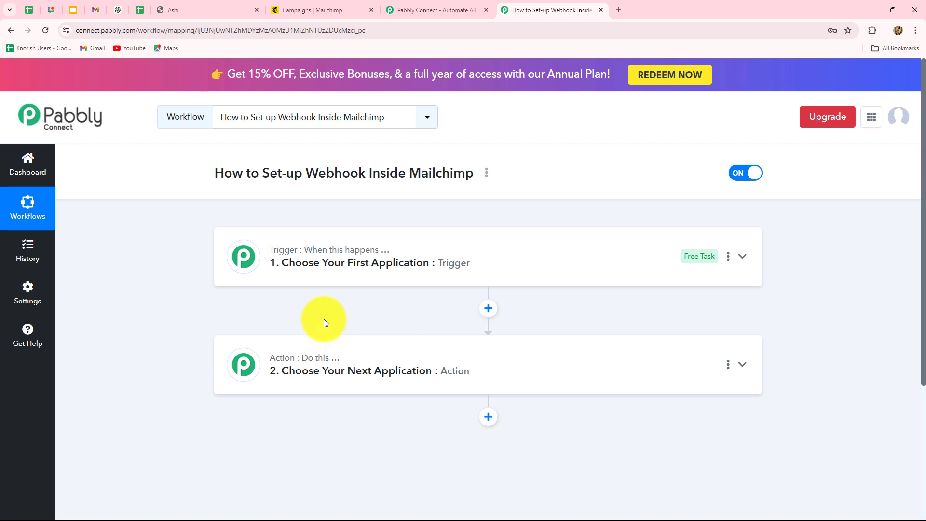
Step: Set the trigger step's app to Mailchimp by searching 'Mailc'
{"action": "mouse_move", "coordinate": [343, 256]}
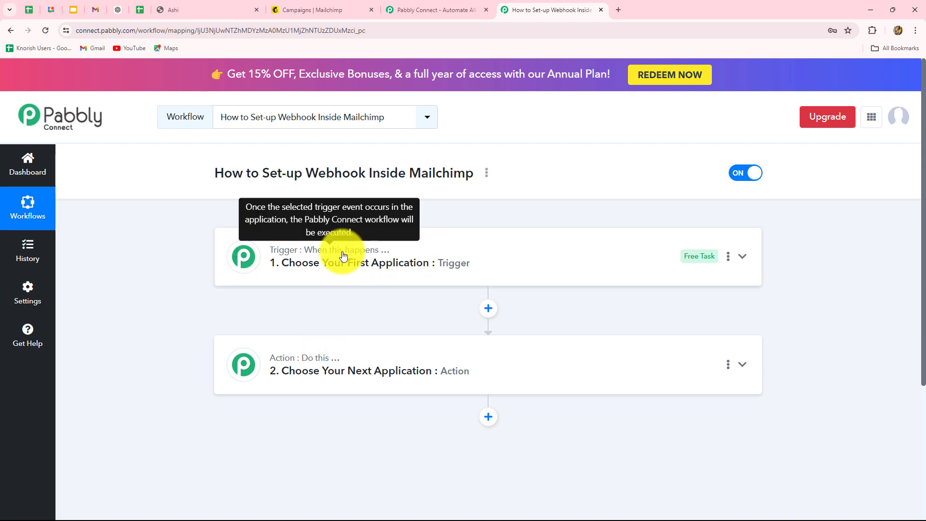
{"action": "left_click", "coordinate": [343, 256]}
{"action": "left_click", "coordinate": [283, 325]}
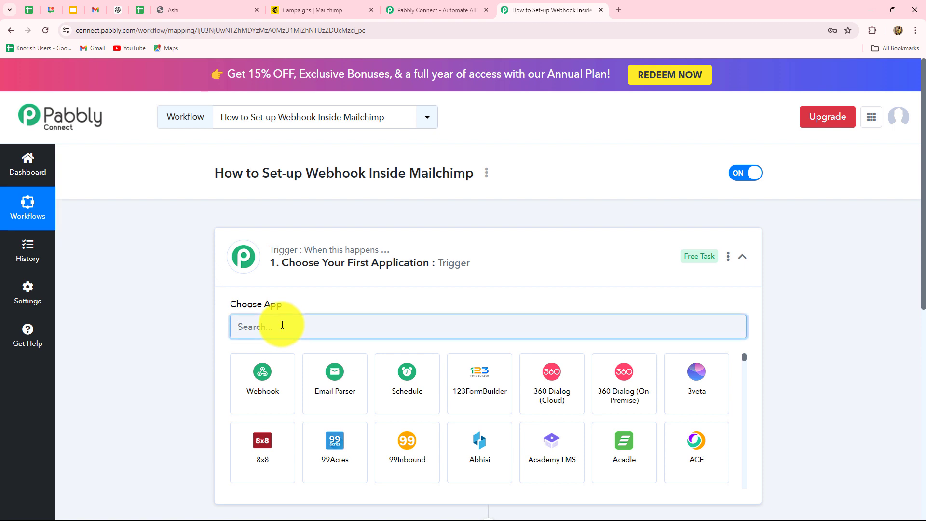
{"action": "type", "text": "Mai"}
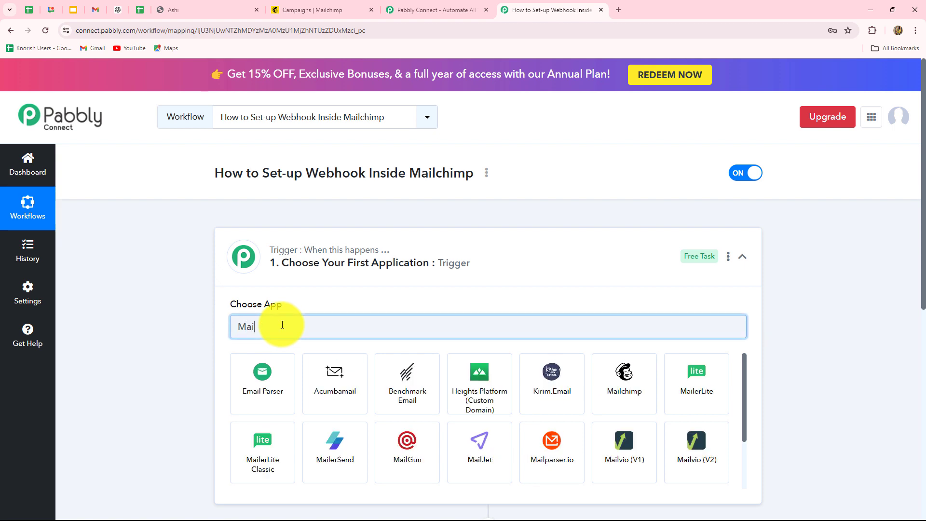
{"action": "type", "text": "lc"}
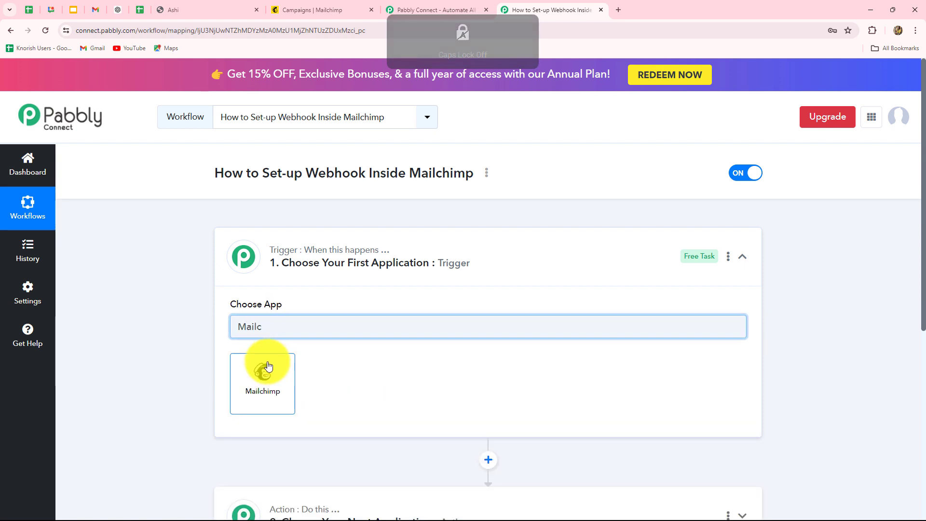
{"action": "left_click", "coordinate": [269, 372]}
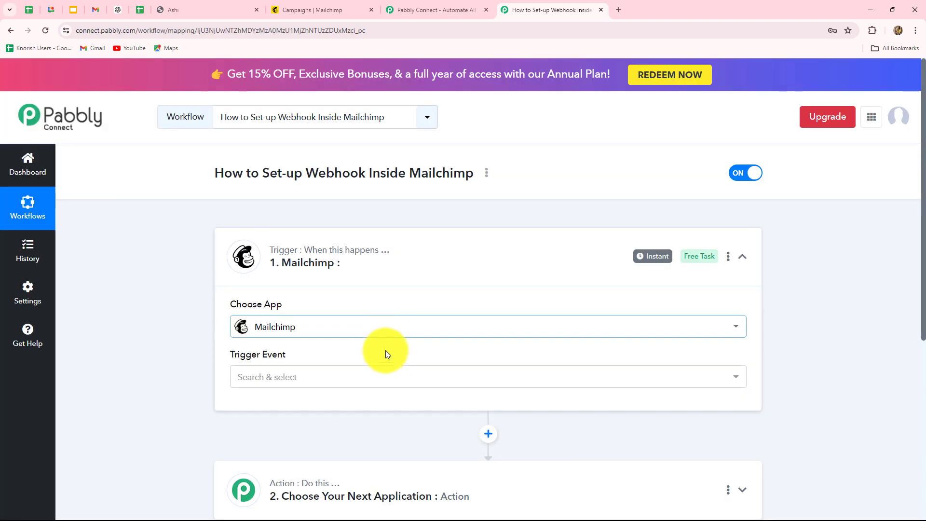
Step: Choose New Subscriber as the Mailchimp trigger event
{"action": "scroll", "coordinate": [385, 352], "scroll_direction": "down", "scroll_amount": 2}
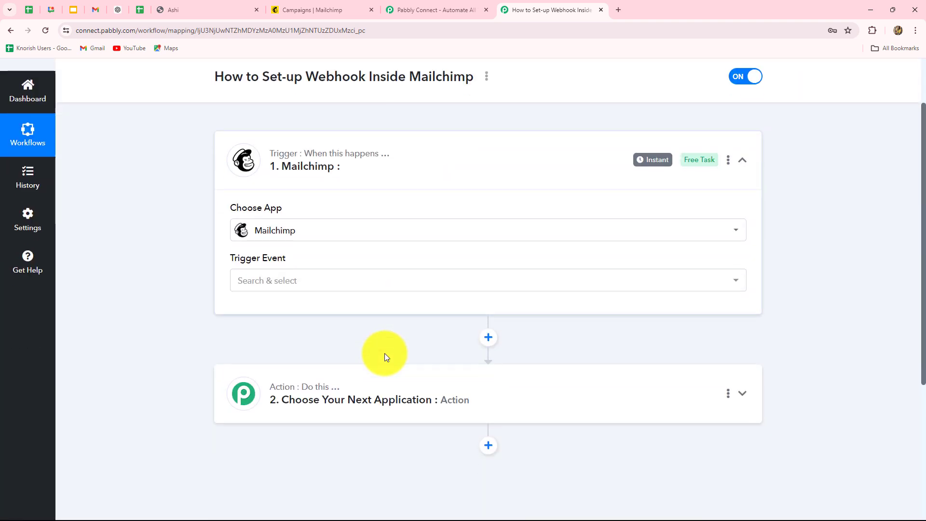
{"action": "left_click", "coordinate": [391, 289]}
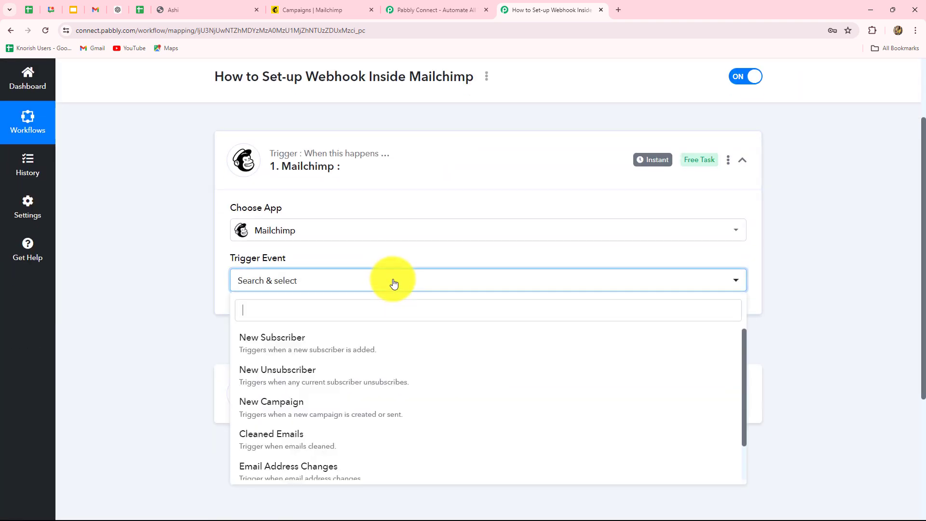
{"action": "scroll", "coordinate": [352, 392], "scroll_direction": "down", "scroll_amount": 2}
{"action": "scroll", "coordinate": [265, 331], "scroll_direction": "up", "scroll_amount": 2}
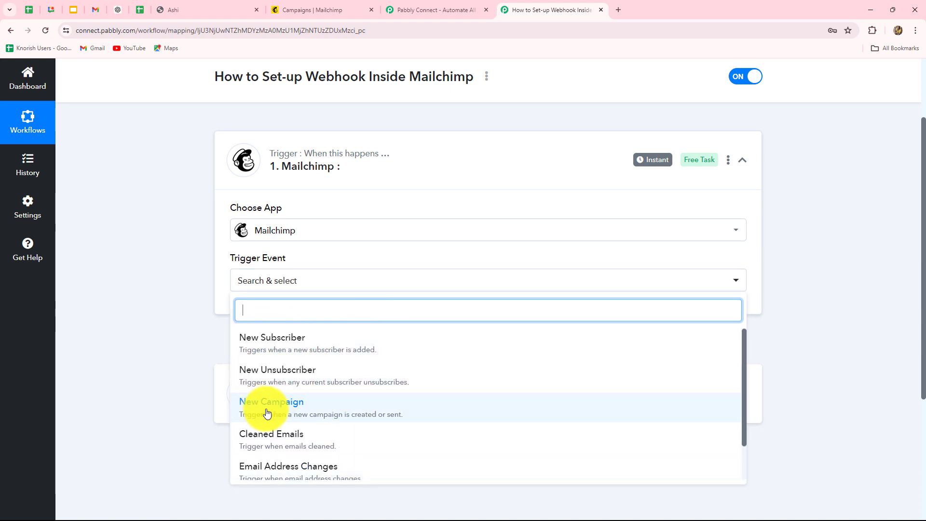
{"action": "scroll", "coordinate": [304, 448], "scroll_direction": "down", "scroll_amount": 1}
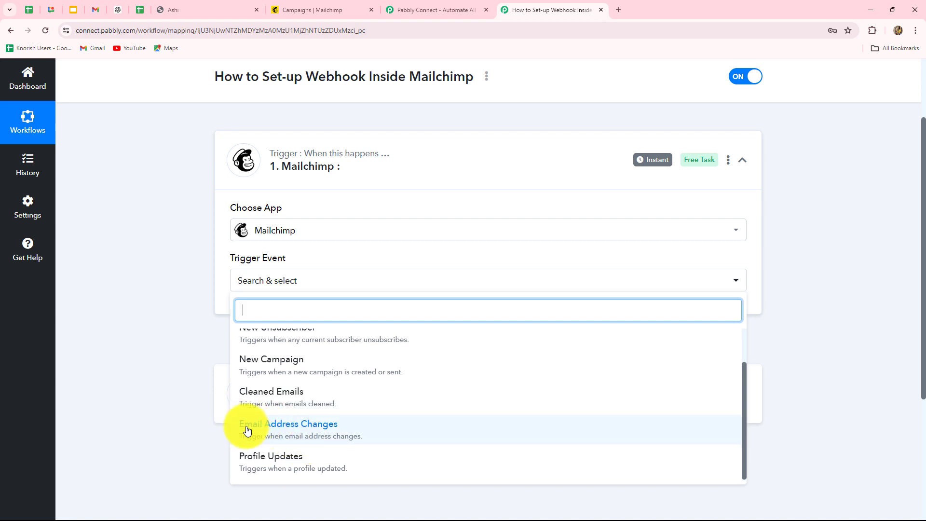
{"action": "scroll", "coordinate": [405, 454], "scroll_direction": "up", "scroll_amount": 1}
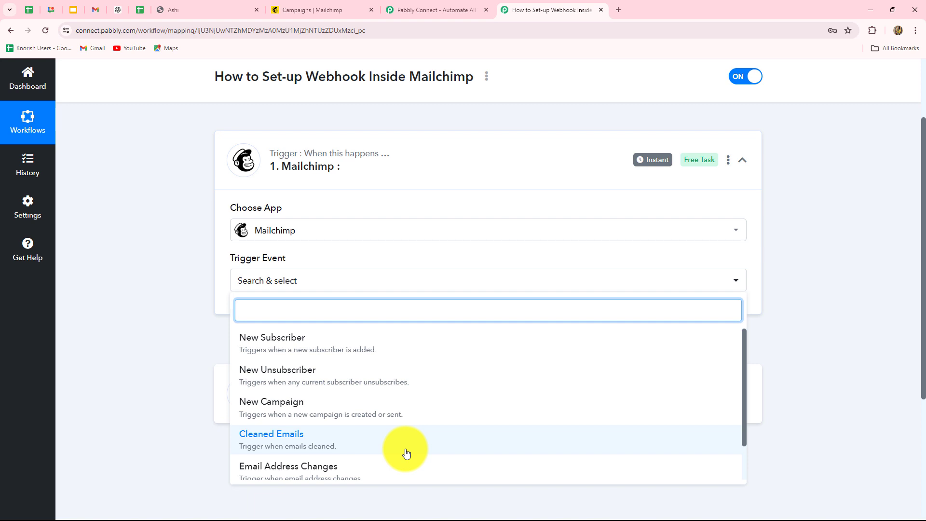
{"action": "left_click", "coordinate": [296, 353]}
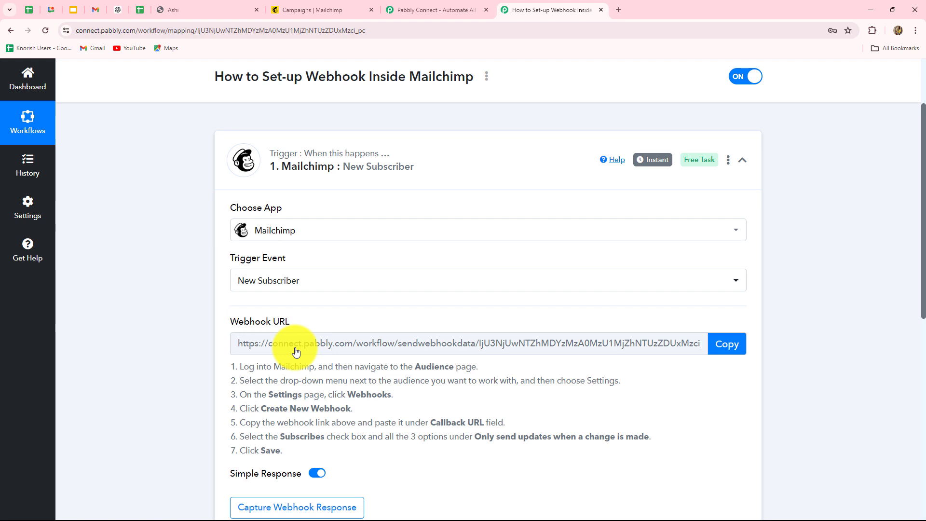
Step: Read through the Webhook URL section and its setup instructions, then go to the Mailchimp campaigns tab
{"action": "scroll", "coordinate": [296, 353], "scroll_direction": "down", "scroll_amount": 2}
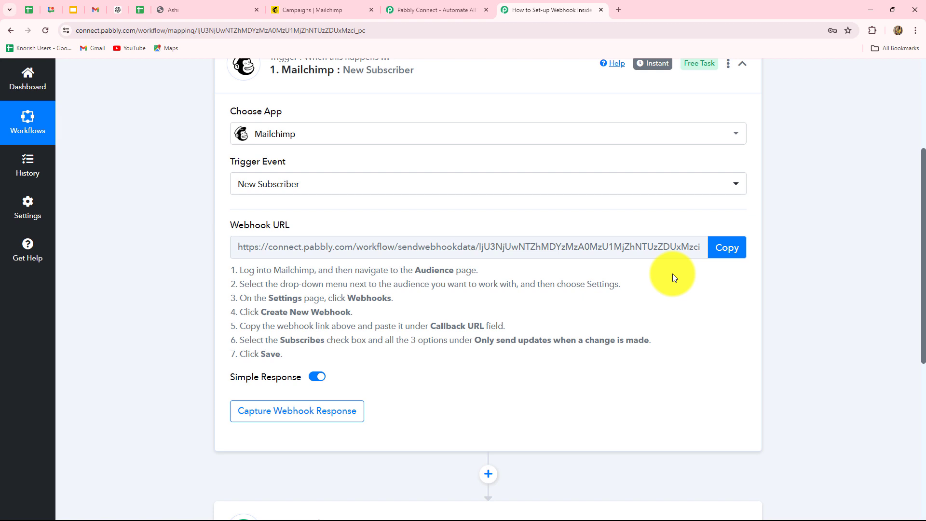
{"action": "scroll", "coordinate": [148, 62], "scroll_direction": "up", "scroll_amount": 1}
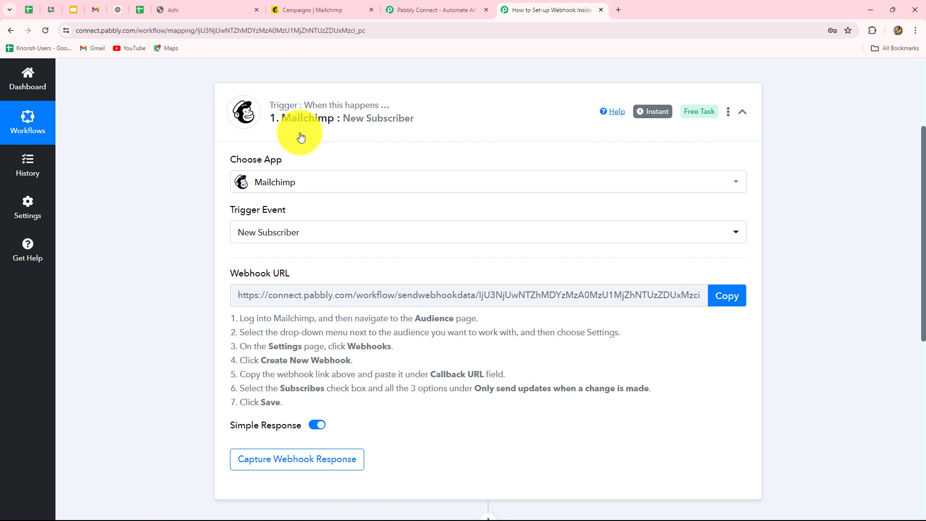
{"action": "scroll", "coordinate": [383, 383], "scroll_direction": "down", "scroll_amount": 2}
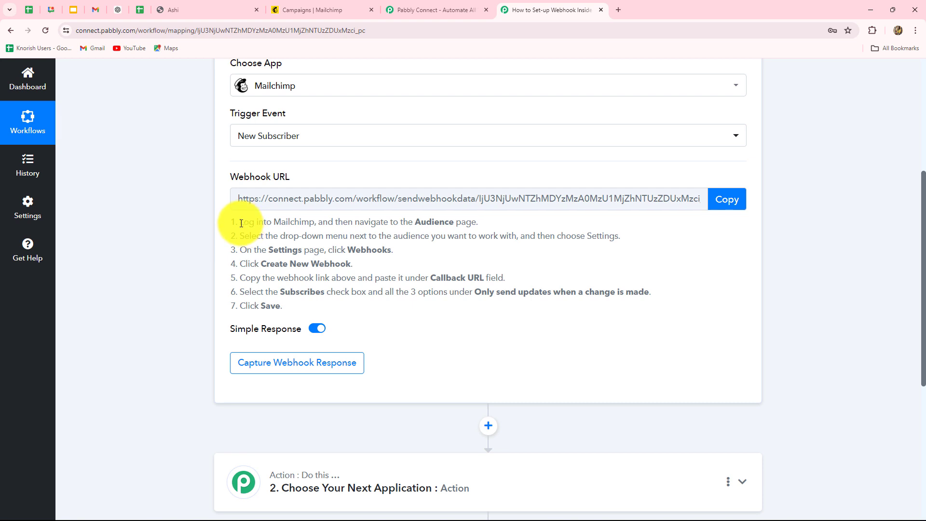
{"action": "left_click_drag", "start_coordinate": [241, 224], "coordinate": [285, 310]}
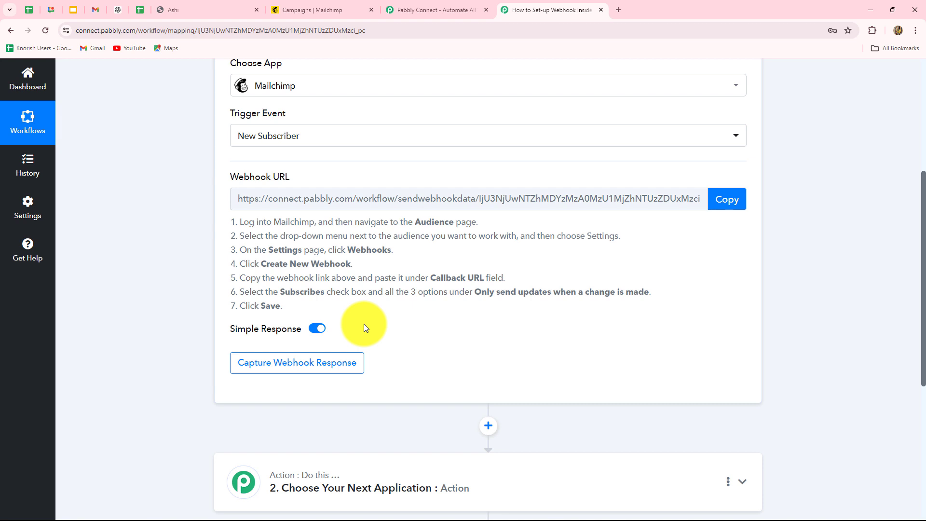
{"action": "left_click", "coordinate": [315, 9]}
Step: Go from the audience dashboard to its Settings > Webhooks page and scan the configured webhooks
{"action": "left_click", "coordinate": [54, 252]}
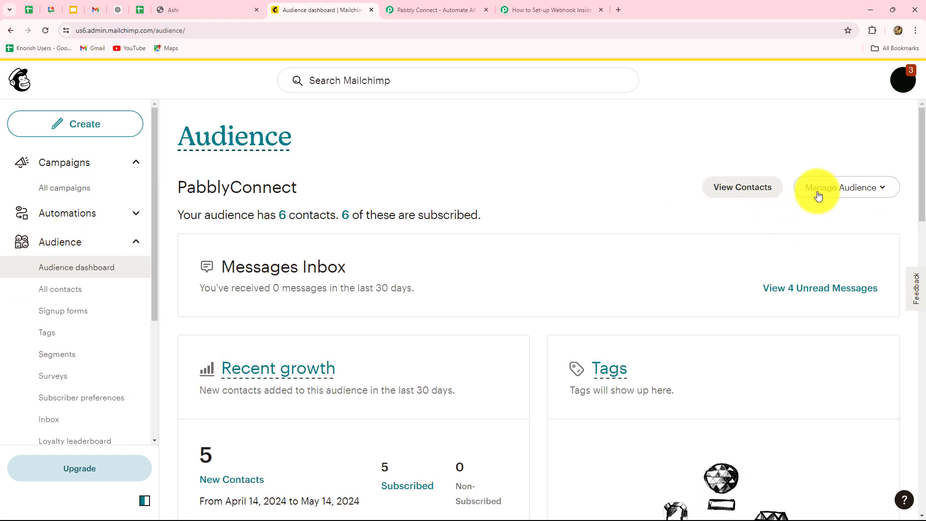
{"action": "left_click", "coordinate": [871, 193]}
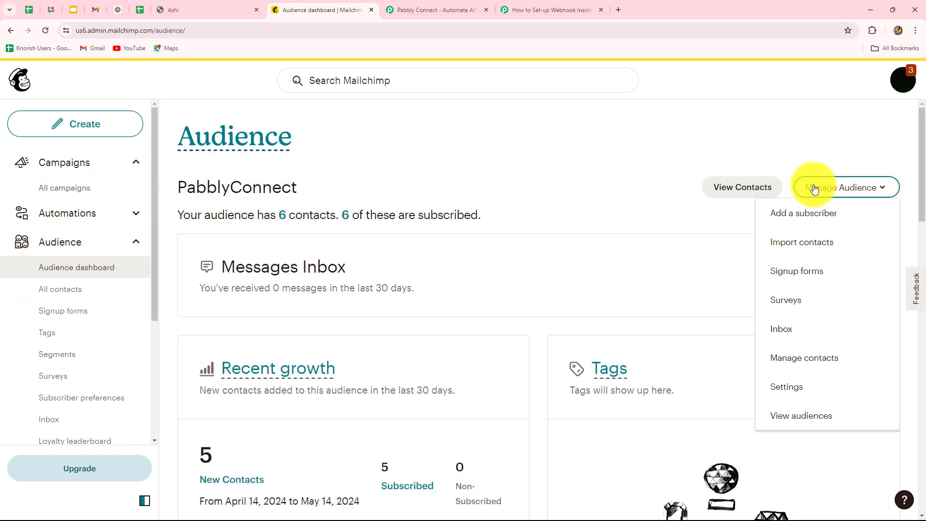
{"action": "left_click", "coordinate": [786, 388]}
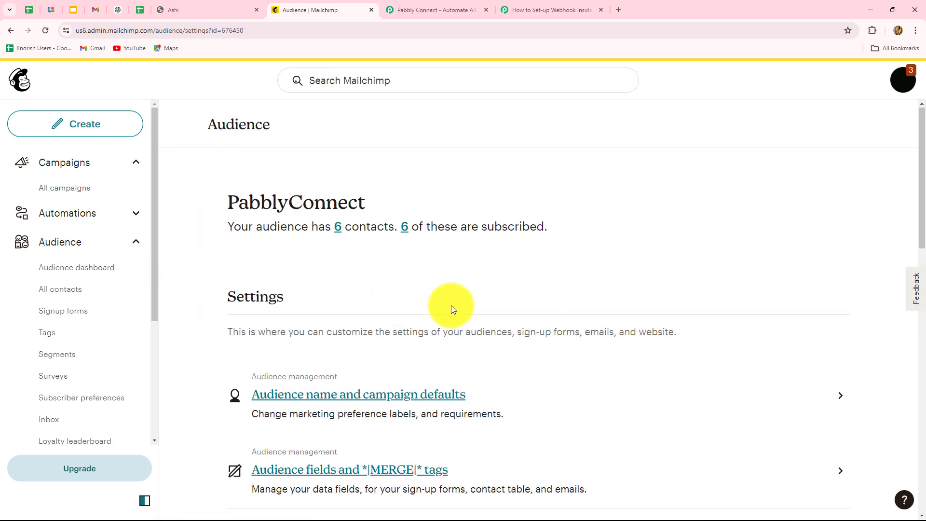
{"action": "scroll", "coordinate": [452, 309], "scroll_direction": "down", "scroll_amount": 9}
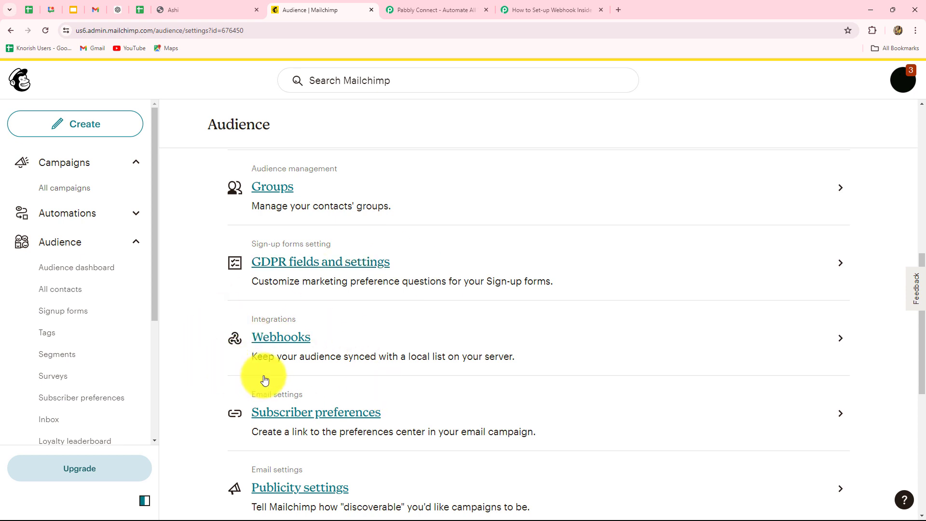
{"action": "left_click", "coordinate": [297, 338]}
{"action": "scroll", "coordinate": [700, 317], "scroll_direction": "down", "scroll_amount": 5}
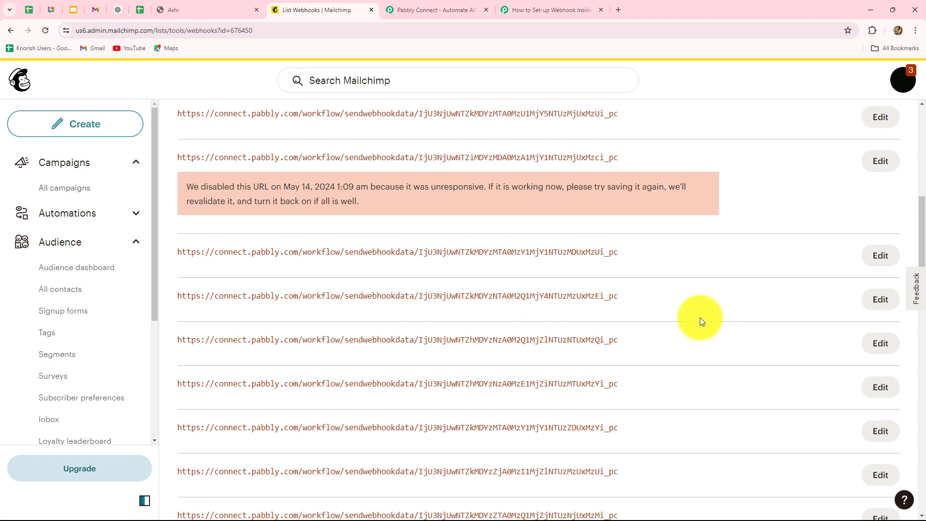
{"action": "scroll", "coordinate": [700, 317], "scroll_direction": "down", "scroll_amount": 4}
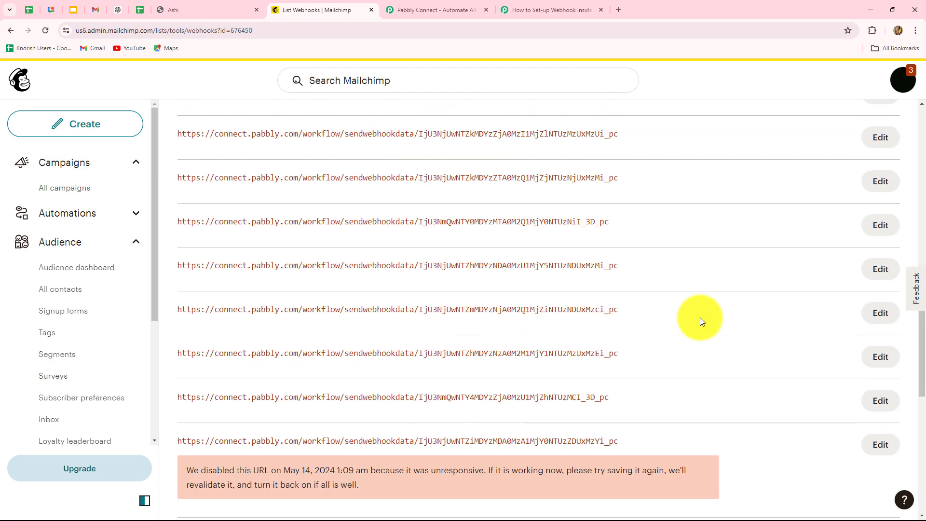
{"action": "scroll", "coordinate": [699, 318], "scroll_direction": "up", "scroll_amount": 7}
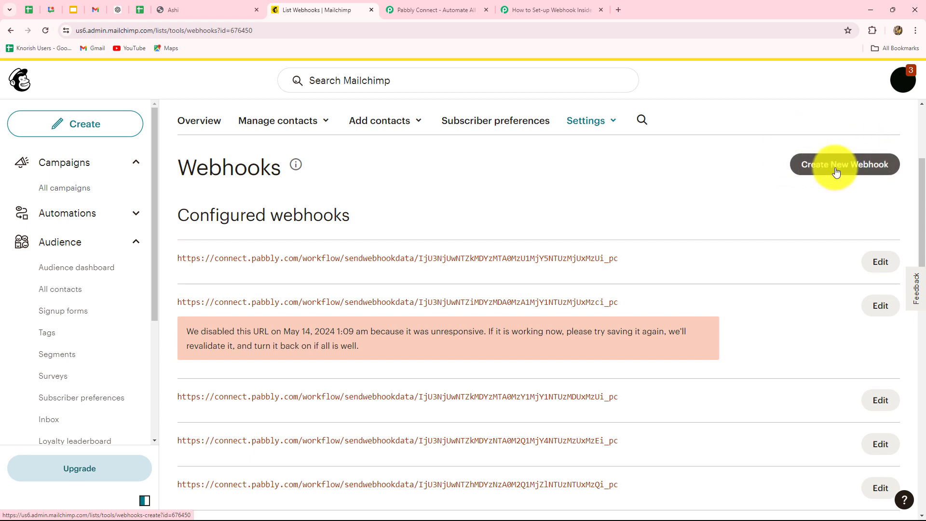
Step: Start a new Mailchimp webhook with the copied Pabbly webhook URL as its Callback URL
{"action": "left_click", "coordinate": [861, 172]}
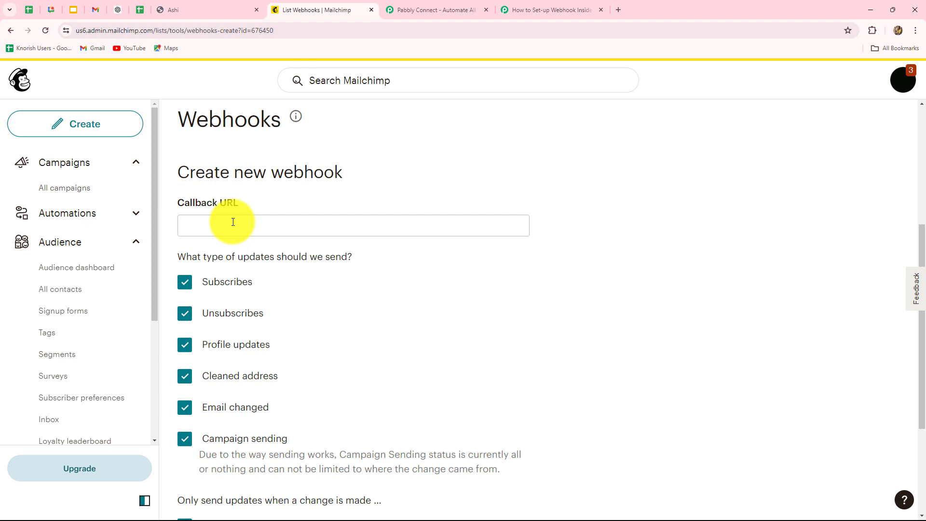
{"action": "left_click", "coordinate": [558, 10]}
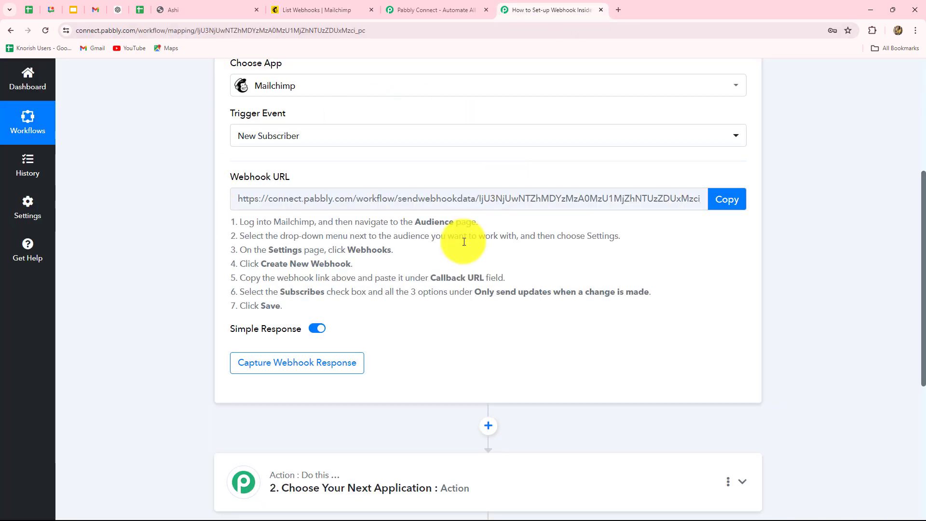
{"action": "left_click", "coordinate": [738, 199]}
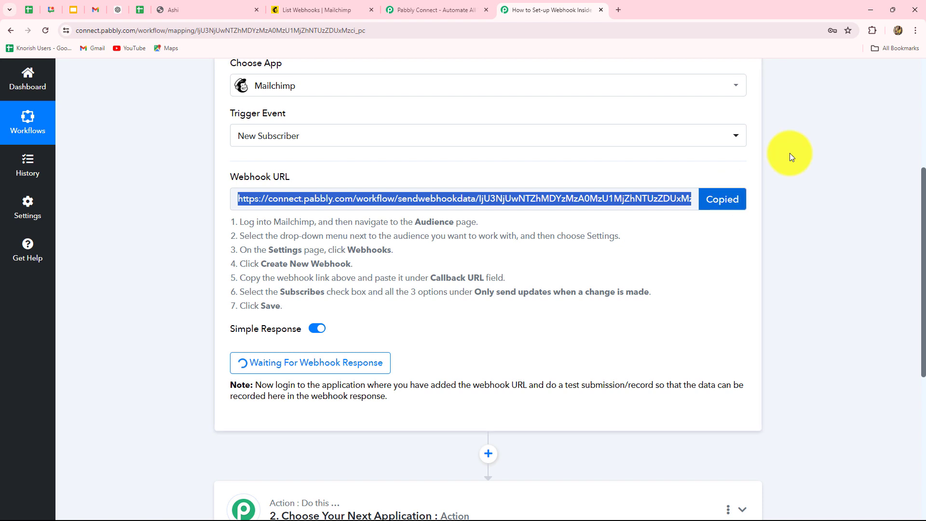
{"action": "left_click", "coordinate": [309, 10]}
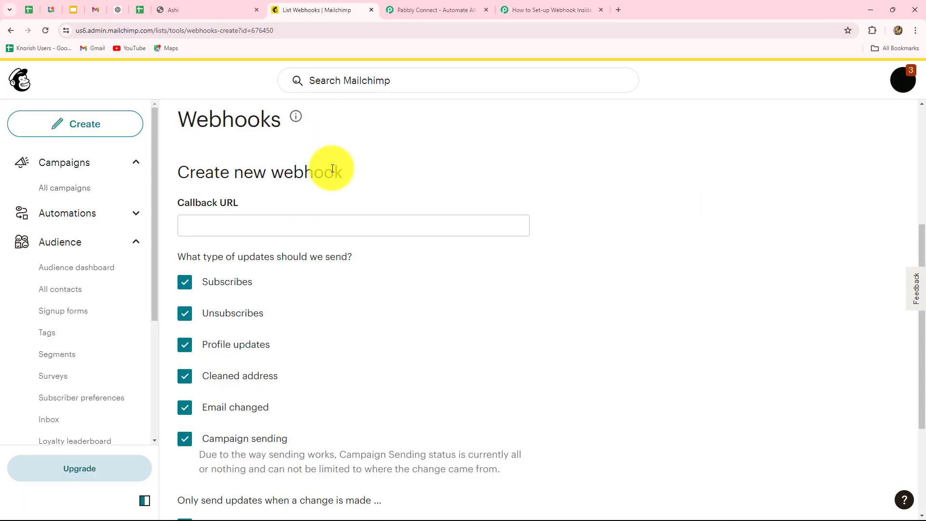
{"action": "left_click", "coordinate": [354, 225]}
{"action": "key", "text": "ctrl+v"}
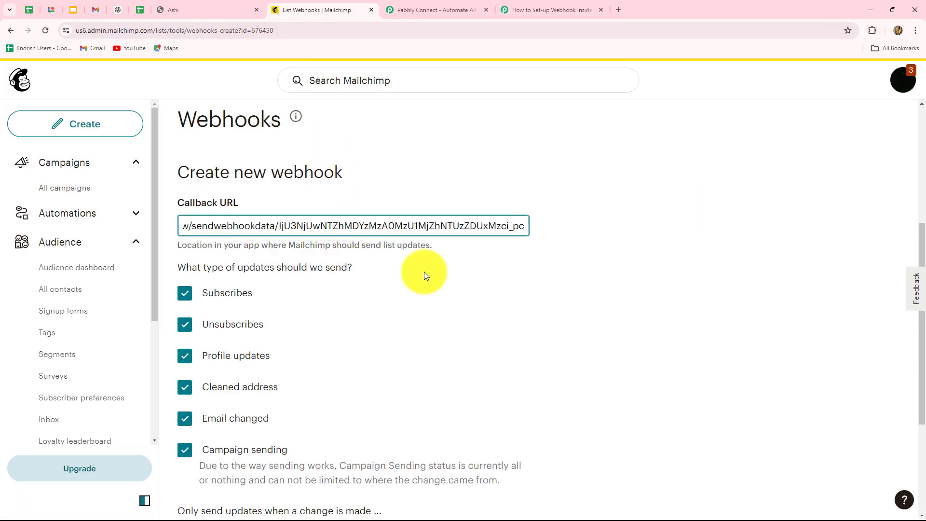
{"action": "scroll", "coordinate": [232, 180], "scroll_direction": "down", "scroll_amount": 3}
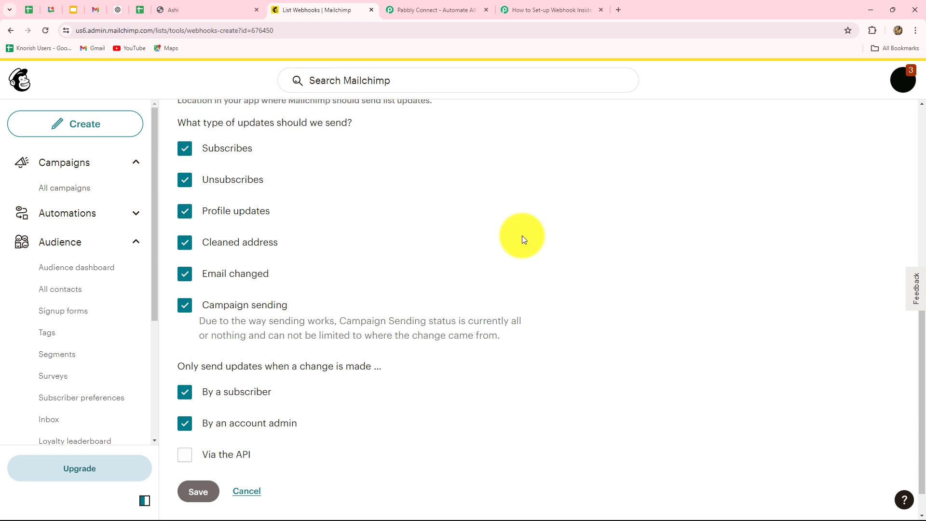
{"action": "scroll", "coordinate": [512, 293], "scroll_direction": "up", "scroll_amount": 1}
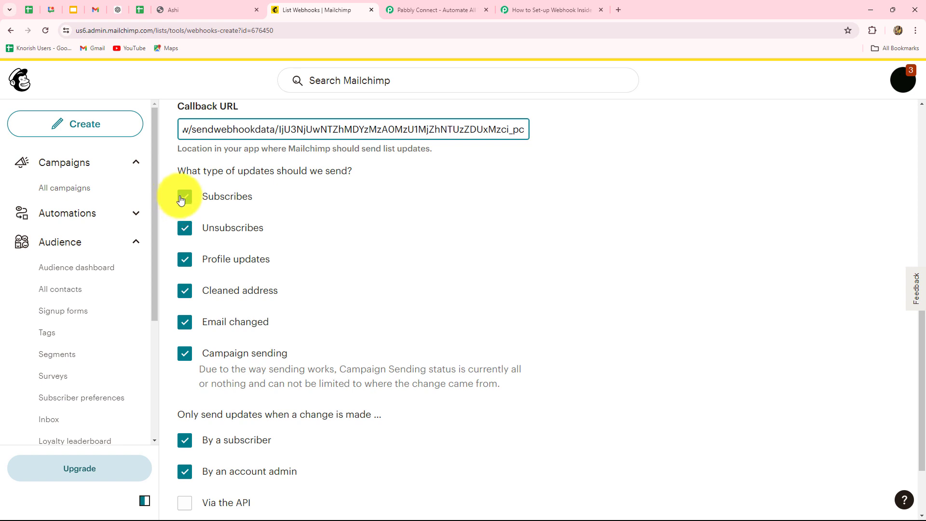
Step: Uncheck Unsubscribes, Profile, Cleaned address, Email changed and Campaign sending updates; enable Via the API
{"action": "left_click", "coordinate": [185, 227]}
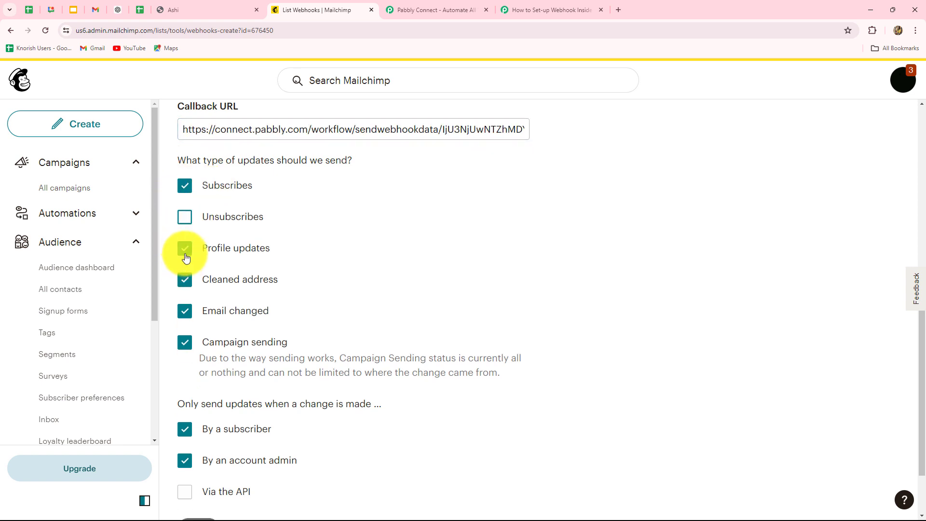
{"action": "left_click", "coordinate": [186, 249]}
{"action": "left_click", "coordinate": [185, 280]}
{"action": "left_click", "coordinate": [185, 311]}
{"action": "left_click", "coordinate": [185, 343]}
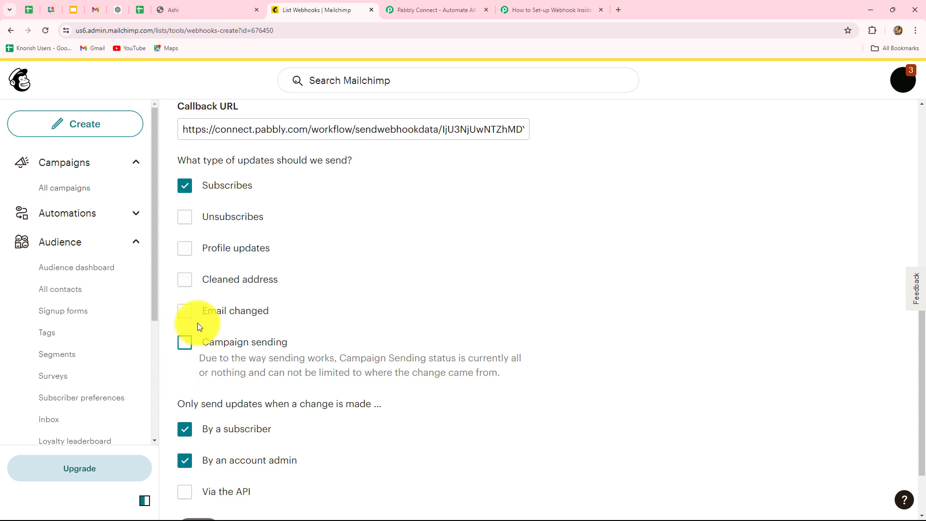
{"action": "scroll", "coordinate": [202, 309], "scroll_direction": "up", "scroll_amount": 2}
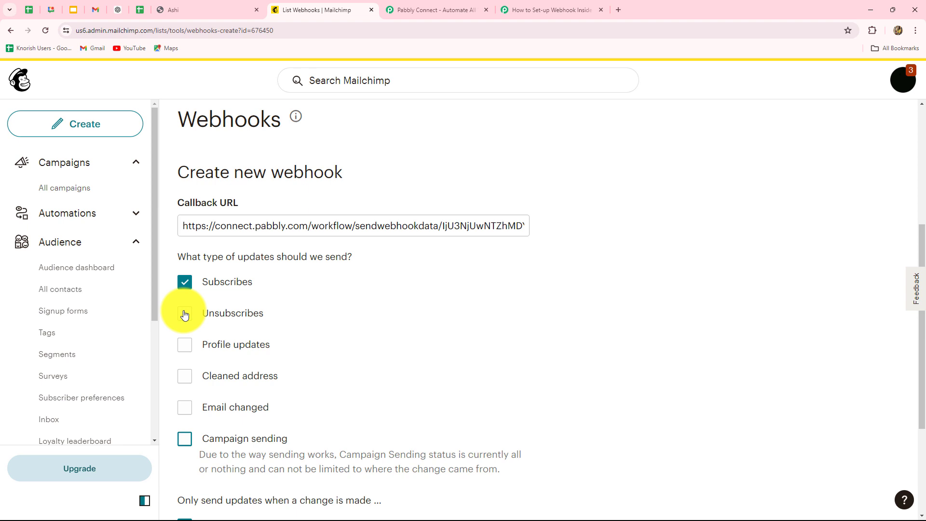
{"action": "scroll", "coordinate": [341, 329], "scroll_direction": "down", "scroll_amount": 3}
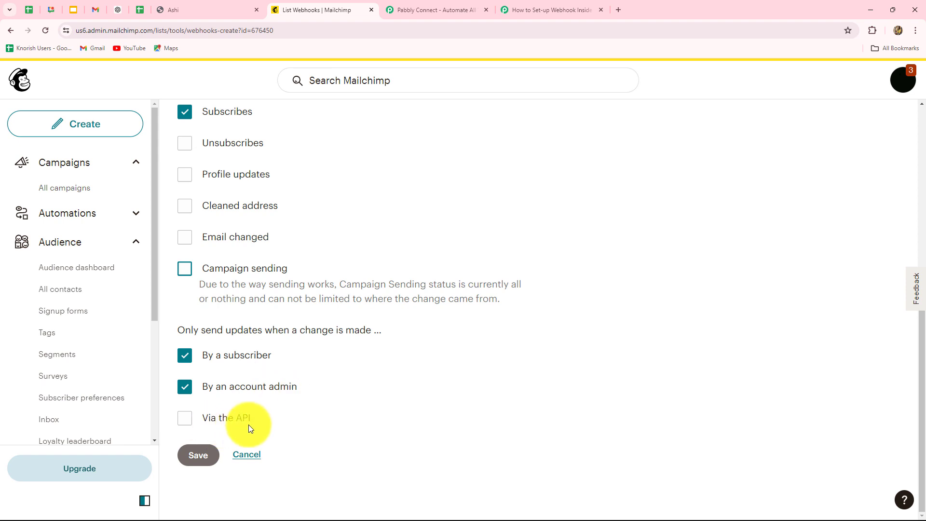
{"action": "left_click", "coordinate": [185, 419]}
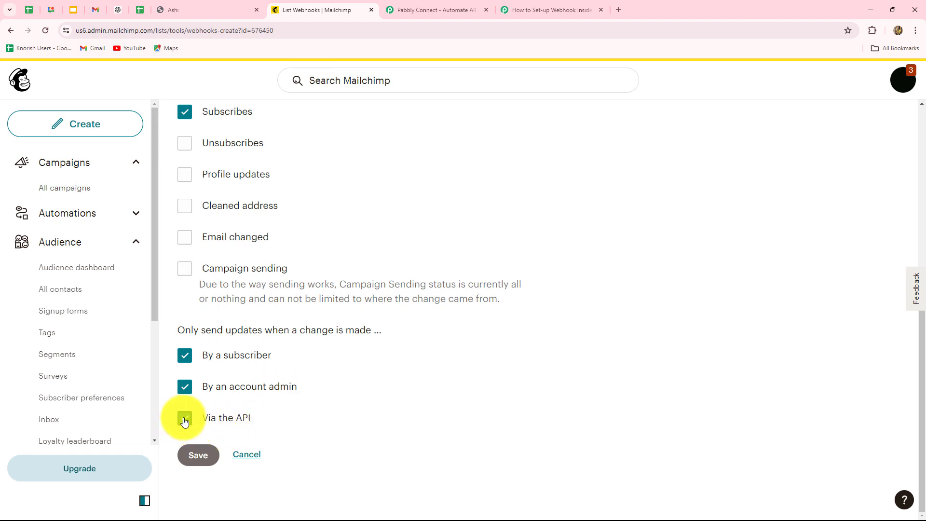
Step: Save the new Mailchimp webhook and return to the Pabbly Connect workflow
{"action": "left_click", "coordinate": [199, 456]}
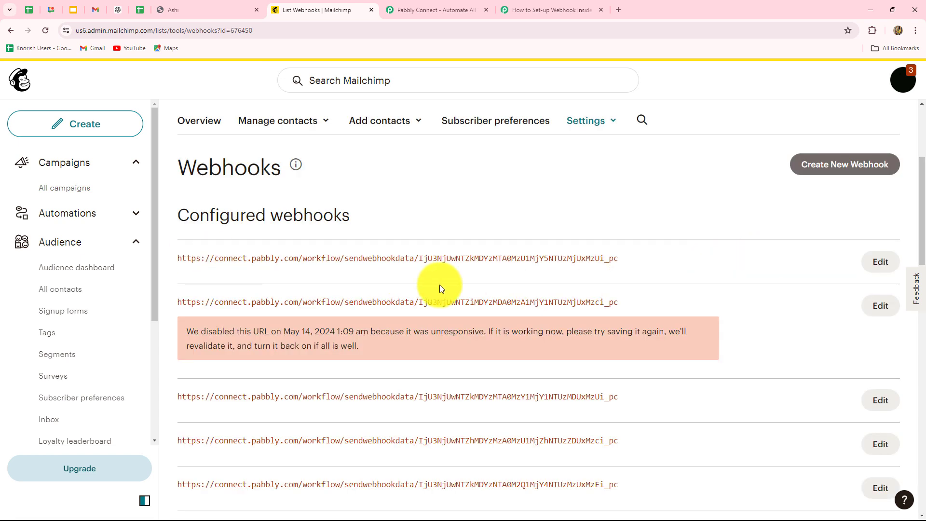
{"action": "left_click", "coordinate": [537, 6]}
Step: Re-capture the webhook response for the New Subscriber trigger, confirming with Yes
{"action": "scroll", "coordinate": [665, 297], "scroll_direction": "down", "scroll_amount": 5}
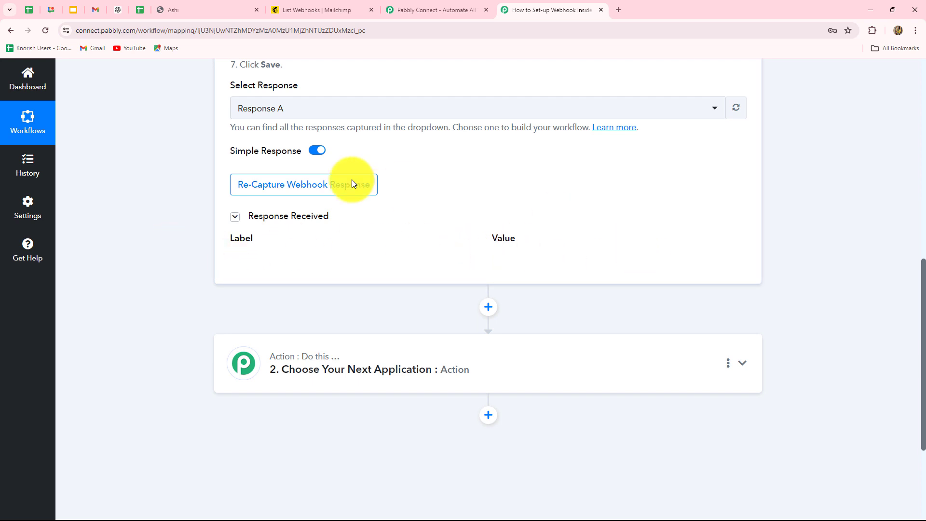
{"action": "left_click", "coordinate": [251, 193]}
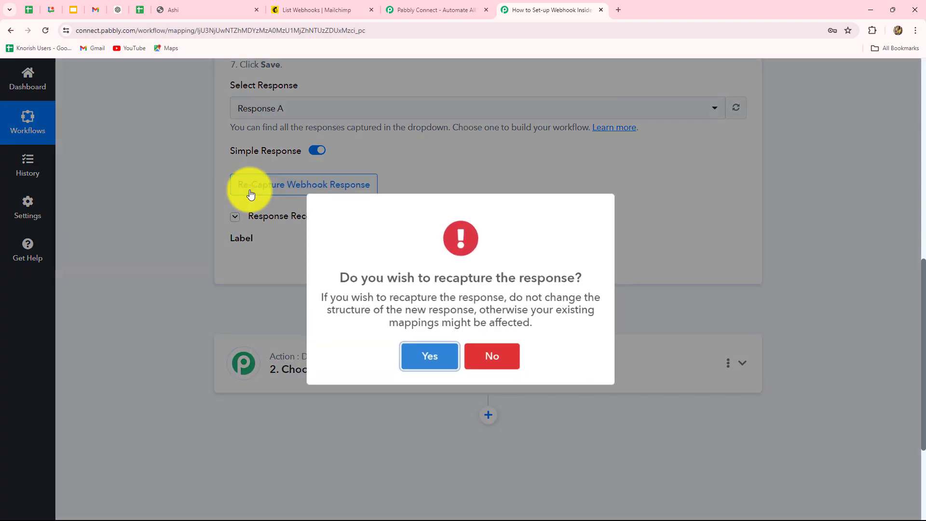
{"action": "left_click", "coordinate": [442, 363]}
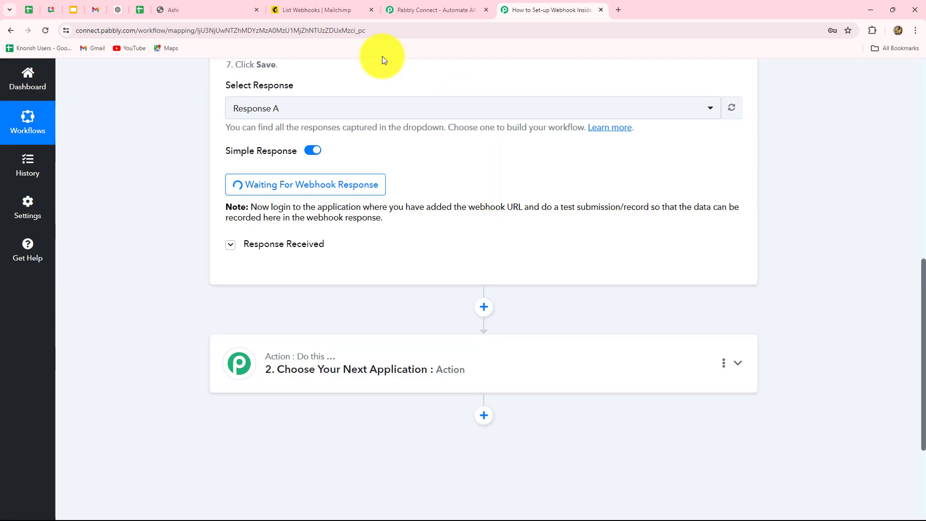
{"action": "scroll", "coordinate": [504, 269], "scroll_direction": "up", "scroll_amount": 3}
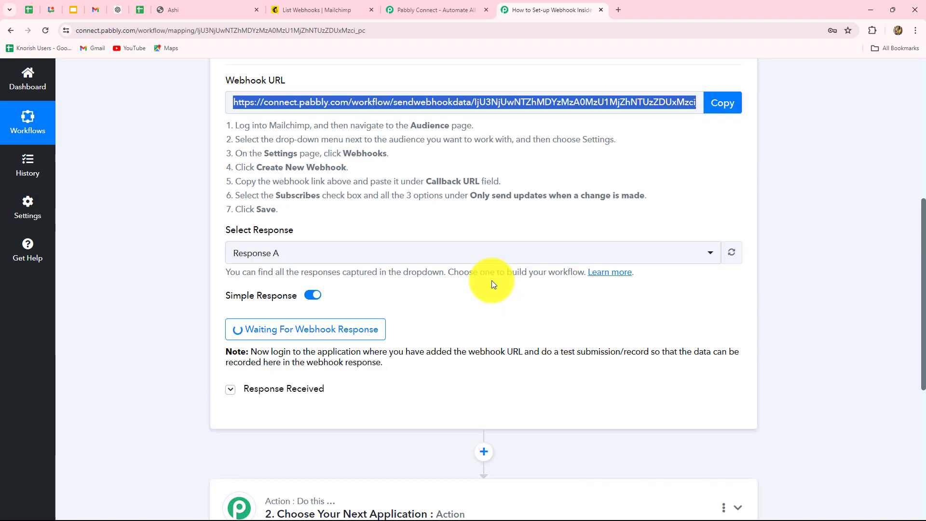
{"action": "scroll", "coordinate": [492, 281], "scroll_direction": "up", "scroll_amount": 4}
{"action": "scroll", "coordinate": [492, 282], "scroll_direction": "down", "scroll_amount": 3}
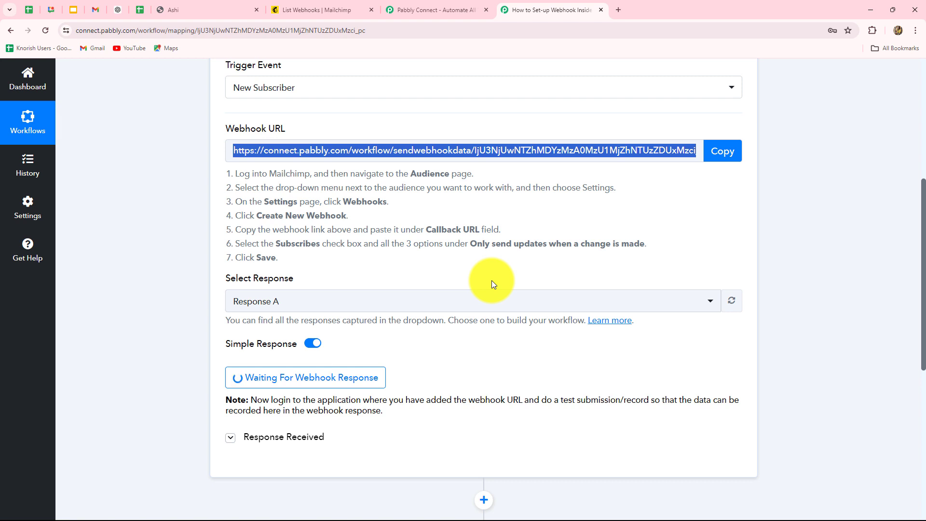
Step: Open the Lead Form signup tab and look over its empty fields and Subscribe button
{"action": "left_click", "coordinate": [164, 11]}
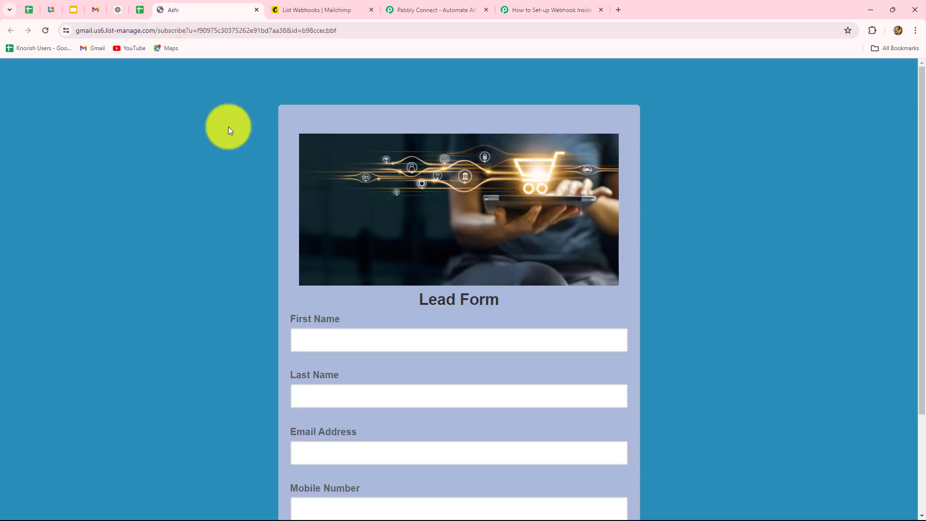
{"action": "scroll", "coordinate": [264, 228], "scroll_direction": "down", "scroll_amount": 3}
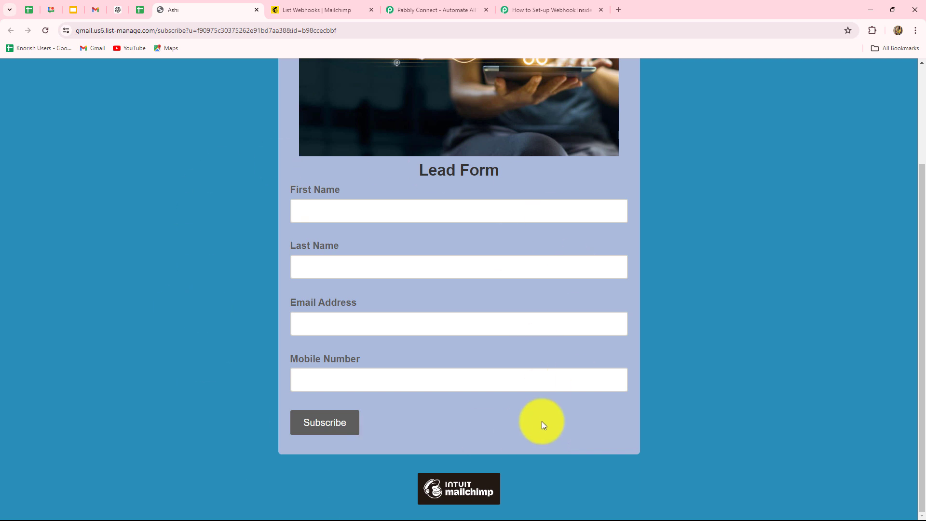
{"action": "scroll", "coordinate": [334, 241], "scroll_direction": "up", "scroll_amount": 3}
{"action": "scroll", "coordinate": [334, 242], "scroll_direction": "down", "scroll_amount": 3}
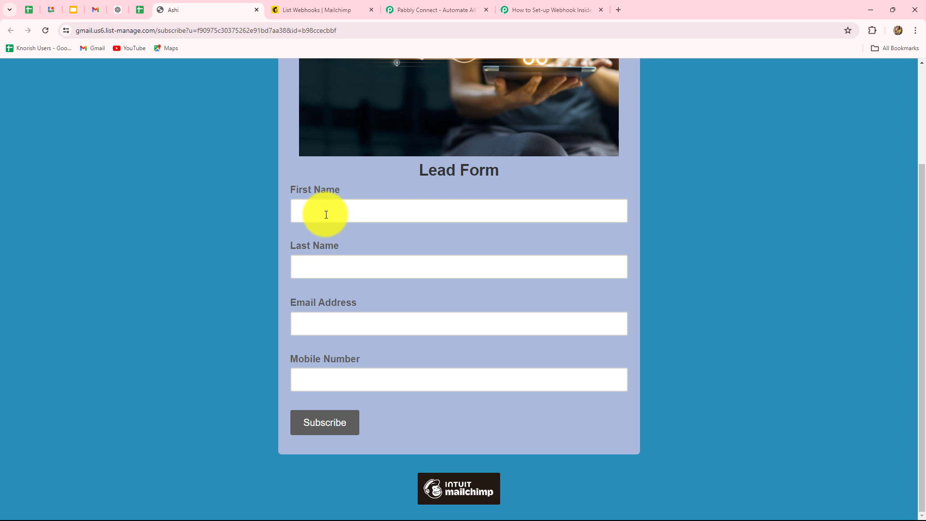
Step: Fill in the test subscriber's first name, last name and suggested email address
{"action": "left_click", "coordinate": [326, 215]}
{"action": "type", "text": "Demo"}
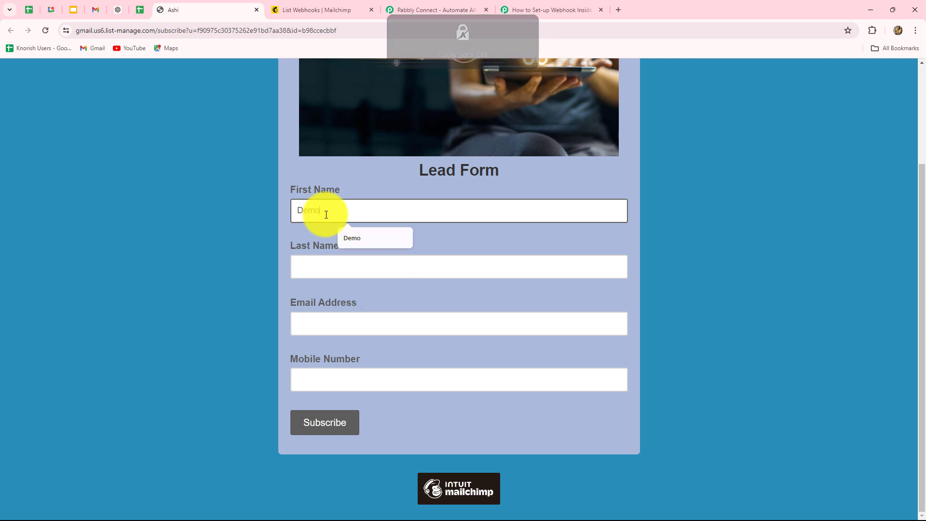
{"action": "left_click", "coordinate": [329, 259]}
{"action": "key", "text": "Caps_Lock"}
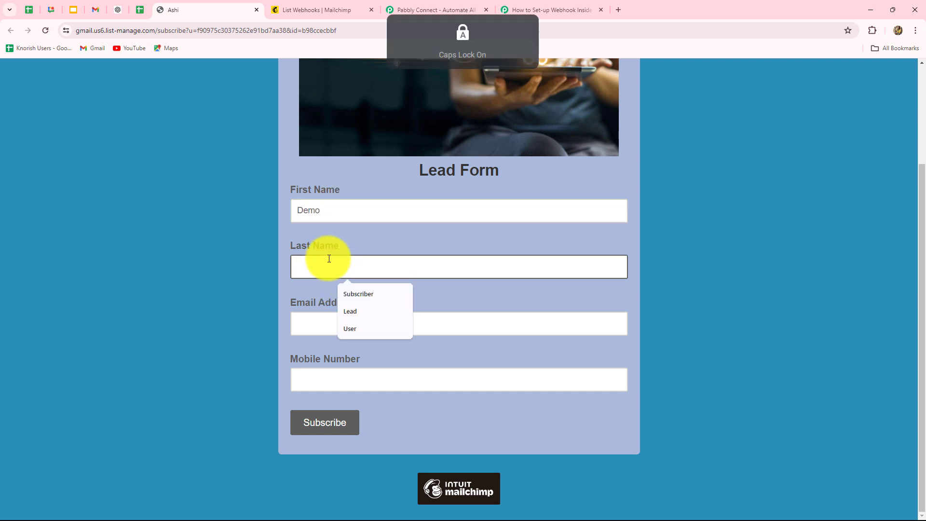
{"action": "type", "text": "User"}
{"action": "left_click", "coordinate": [330, 326]}
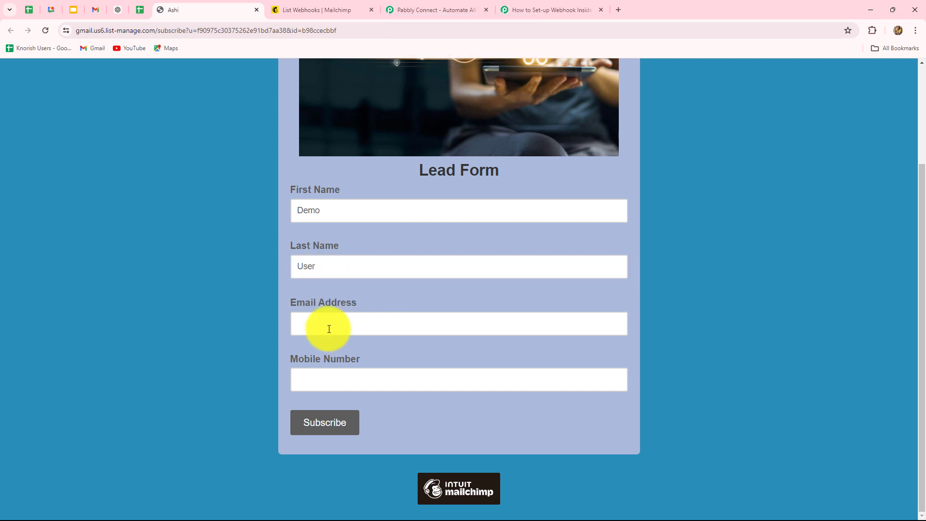
{"action": "type", "text": "demo"}
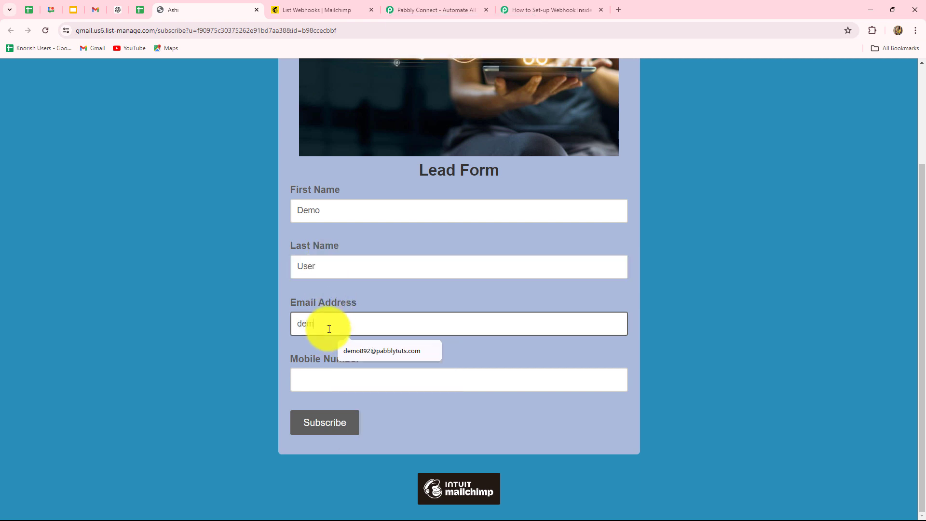
{"action": "key", "text": "Down"}
{"action": "key", "text": "Return"}
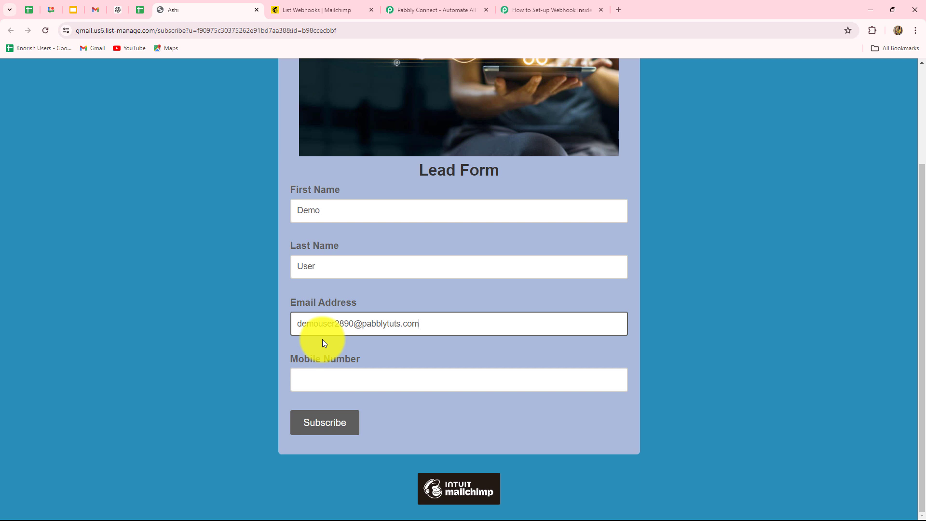
Step: Enter the mobile number with a +91 prefix, pass reCAPTCHA, and submit the subscription
{"action": "left_click", "coordinate": [323, 377]}
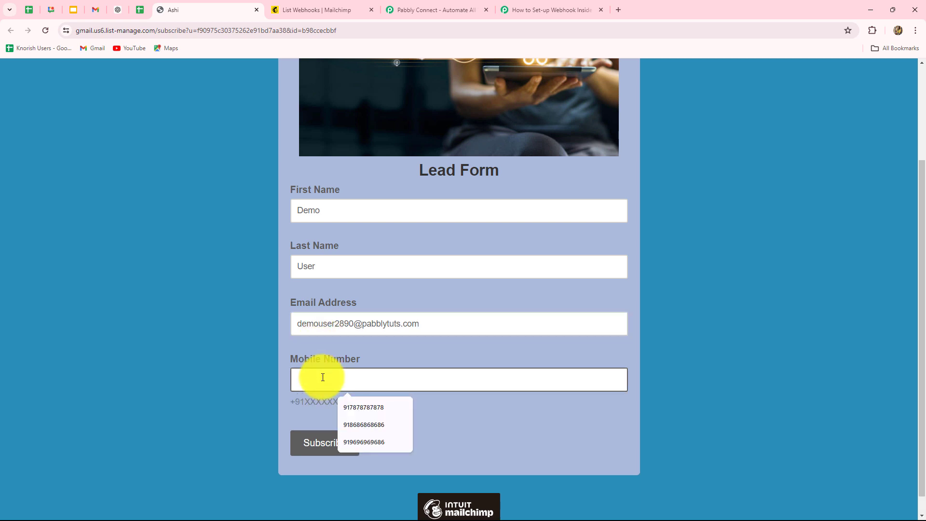
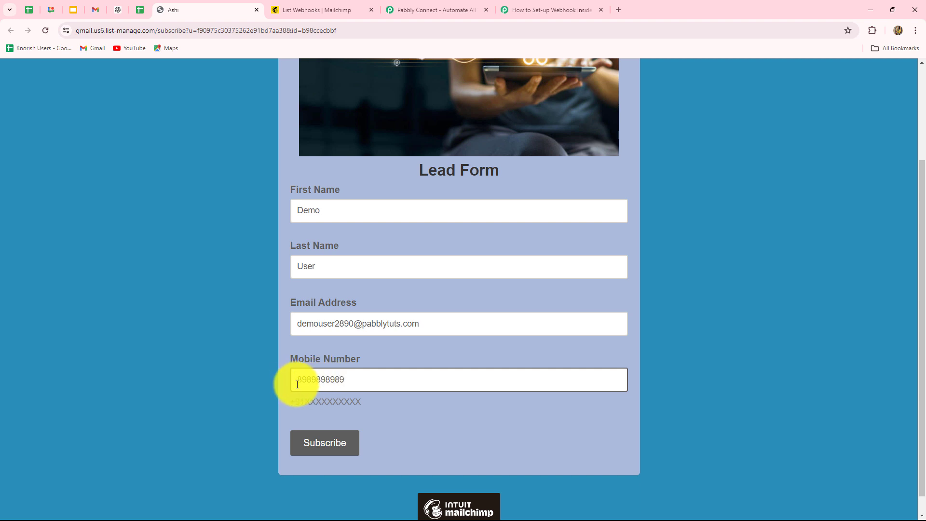
{"action": "left_click", "coordinate": [297, 379]}
{"action": "type", "text": "+91"}
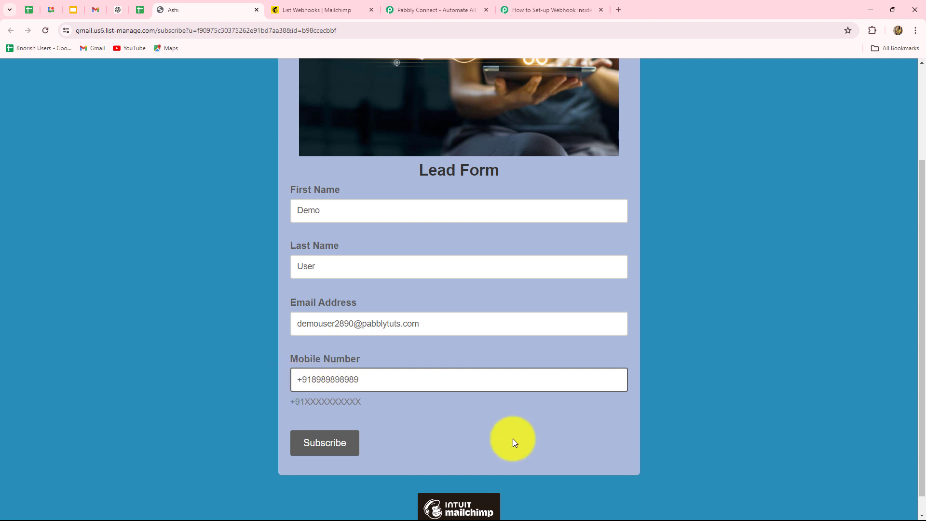
{"action": "left_click", "coordinate": [303, 437]}
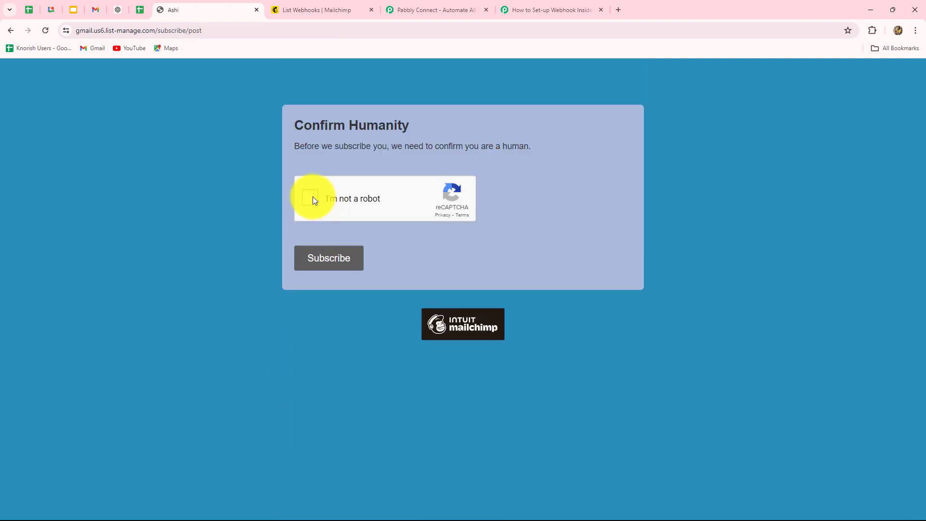
{"action": "left_click", "coordinate": [311, 197]}
{"action": "left_click", "coordinate": [331, 265]}
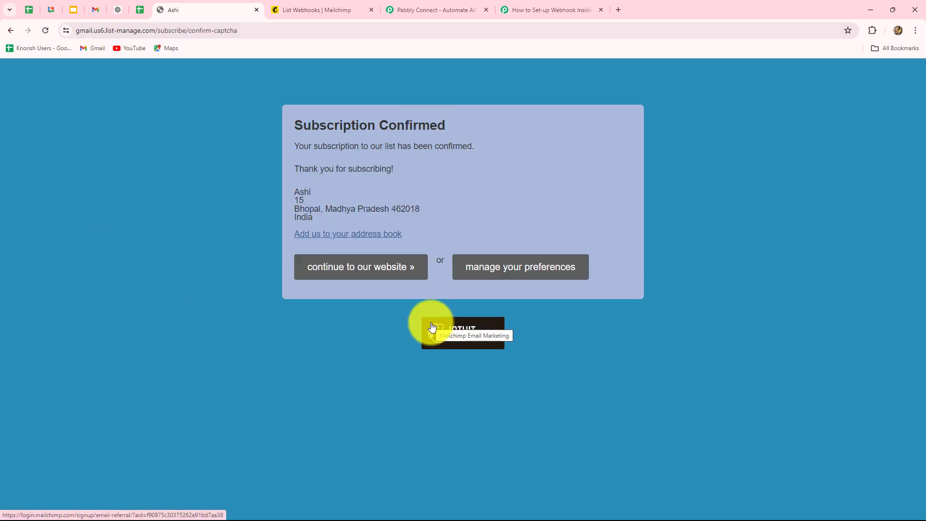
{"action": "left_click", "coordinate": [566, 10]}
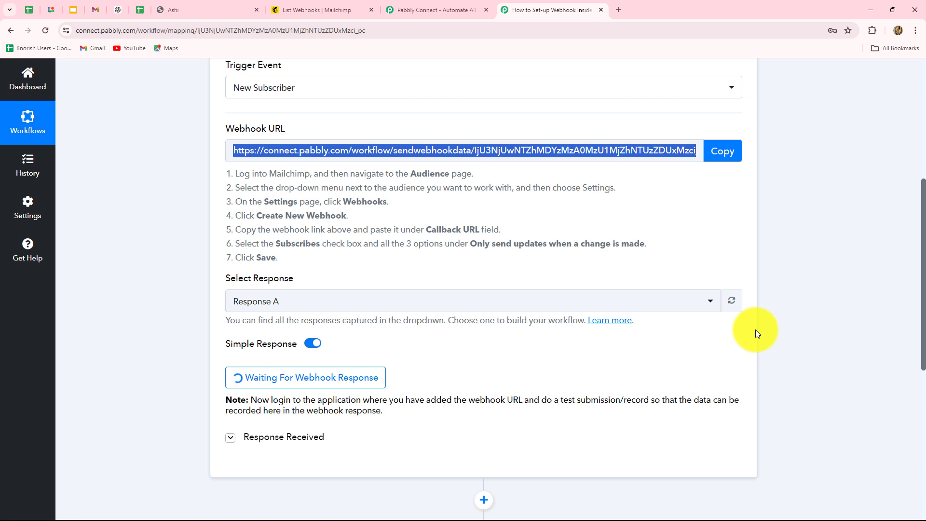
{"action": "scroll", "coordinate": [756, 329], "scroll_direction": "down", "scroll_amount": 6}
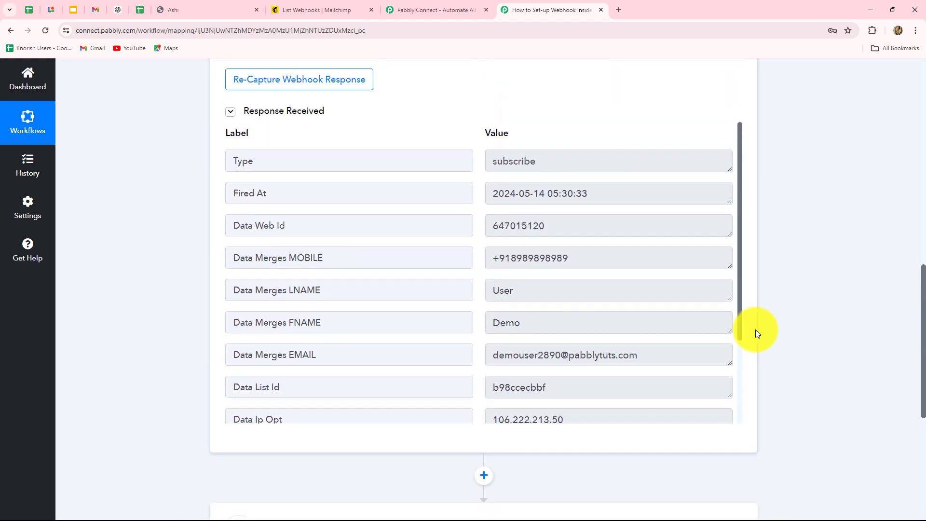
{"action": "scroll", "coordinate": [756, 330], "scroll_direction": "up", "scroll_amount": 1}
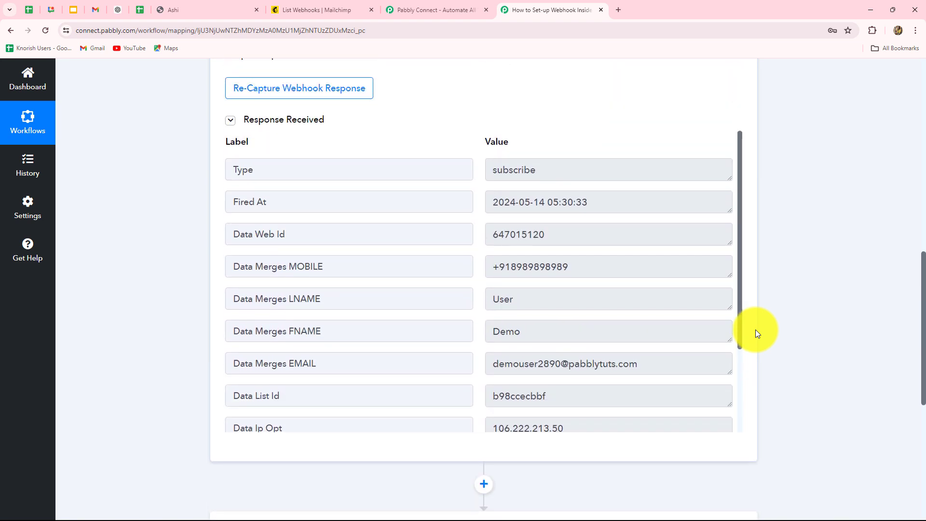
{"action": "left_click", "coordinate": [553, 172]}
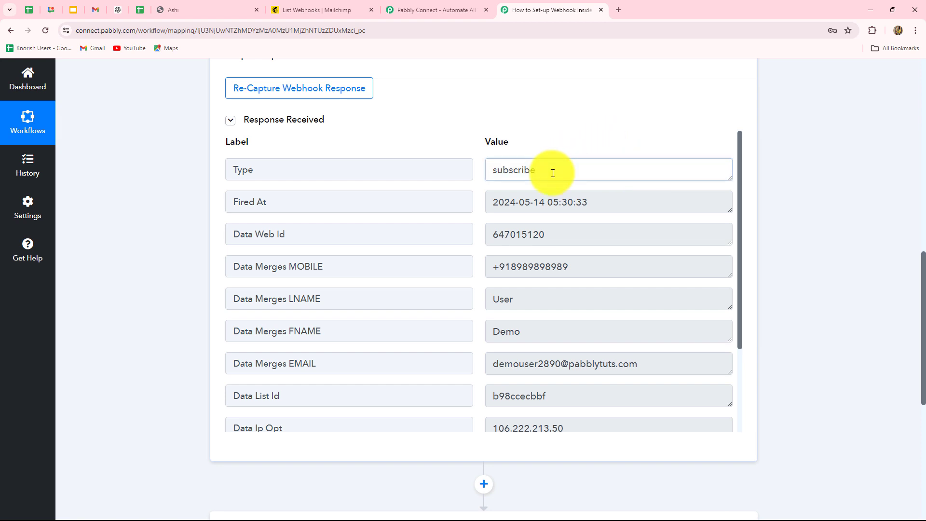
{"action": "left_click_drag", "start_coordinate": [552, 173], "coordinate": [481, 185]}
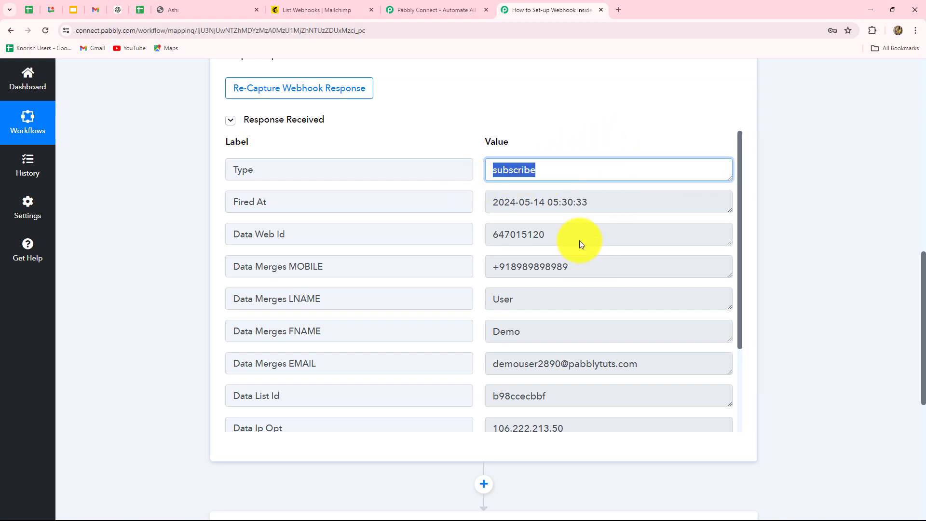
{"action": "triple_click", "coordinate": [536, 213]}
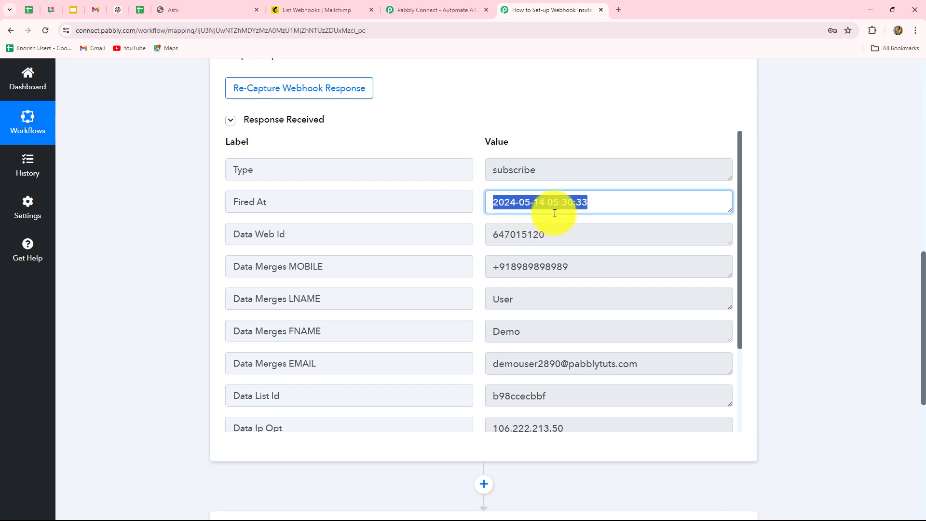
{"action": "left_click_drag", "start_coordinate": [572, 234], "coordinate": [447, 244]}
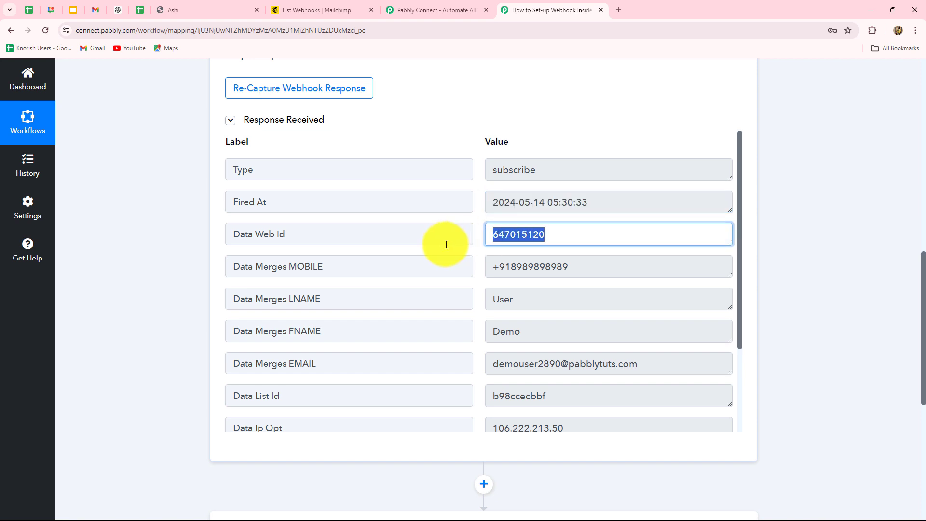
{"action": "left_click_drag", "start_coordinate": [595, 263], "coordinate": [462, 279]}
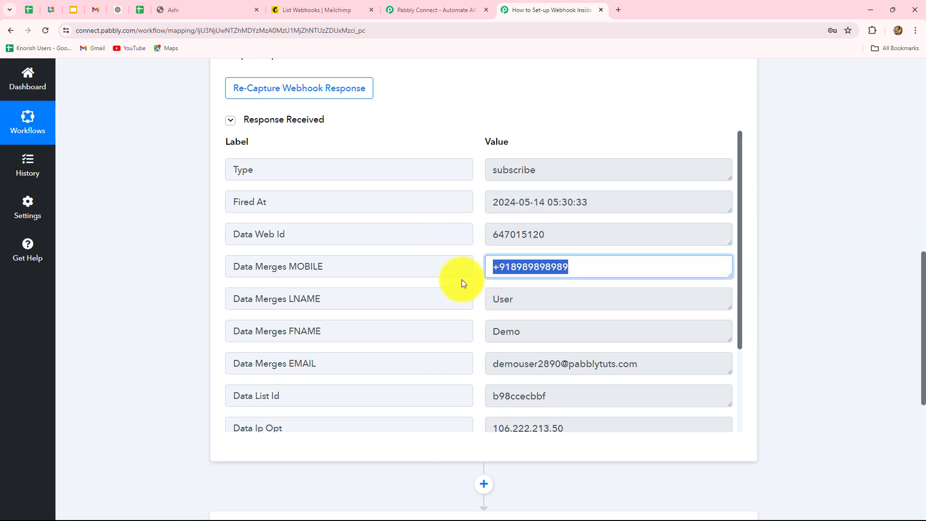
{"action": "double_click", "coordinate": [502, 299]}
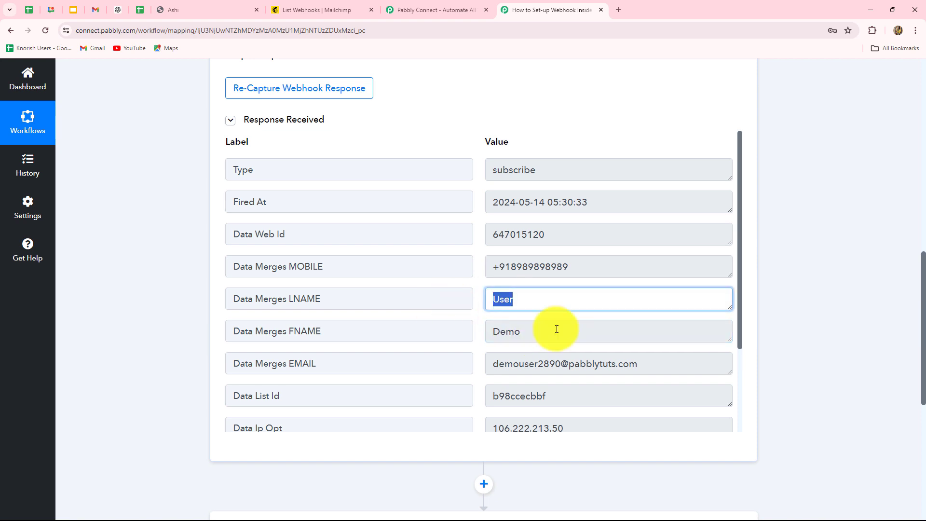
{"action": "left_click_drag", "start_coordinate": [662, 370], "coordinate": [471, 368]}
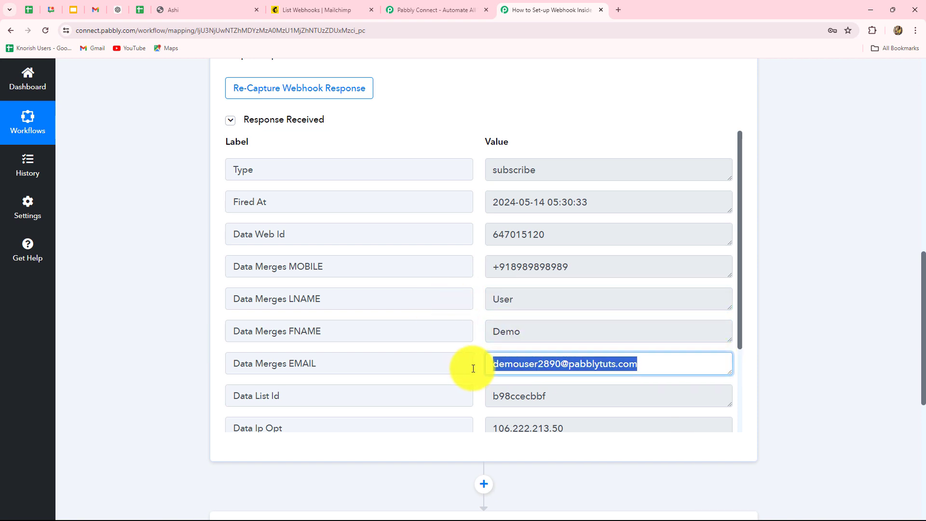
{"action": "scroll", "coordinate": [580, 384], "scroll_direction": "down", "scroll_amount": 3}
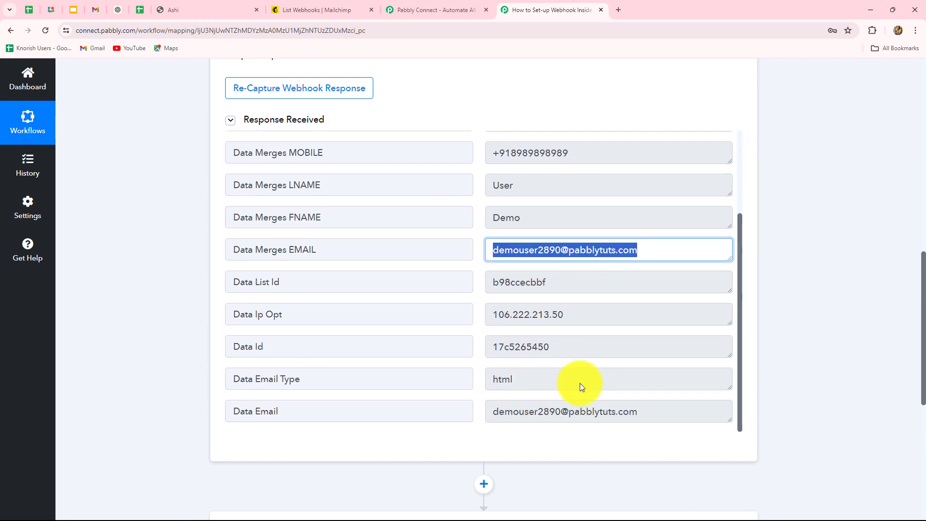
{"action": "scroll", "coordinate": [580, 383], "scroll_direction": "up", "scroll_amount": 3}
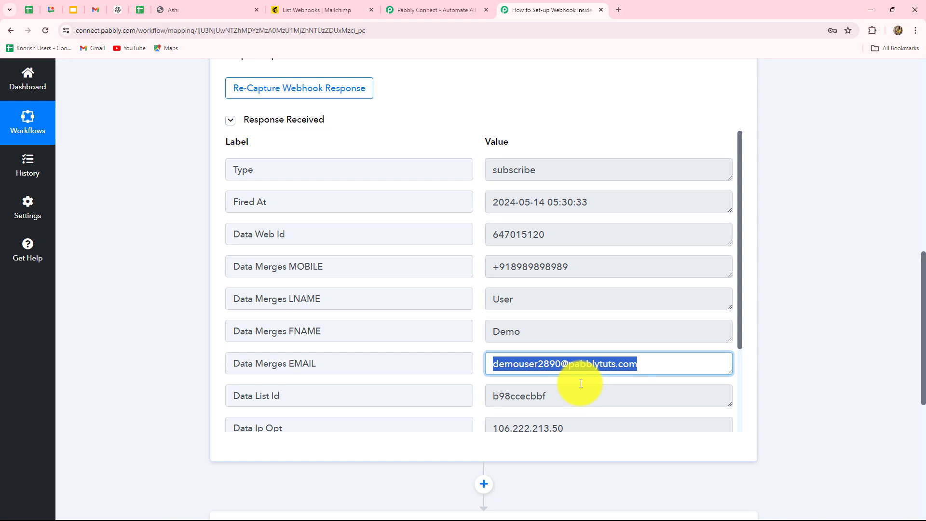
Step: Recheck the confirmation tab, then collapse the Mailchimp New Subscriber trigger card in Pabbly
{"action": "left_click", "coordinate": [237, 9]}
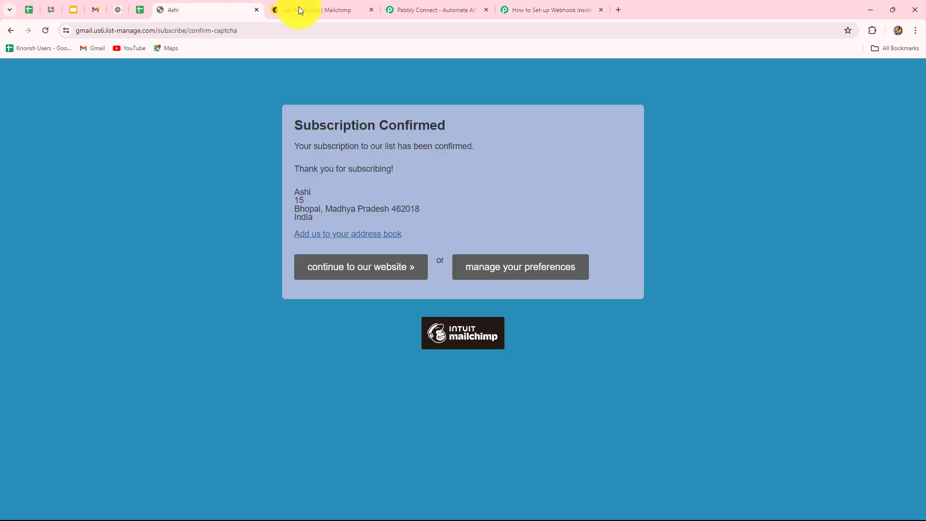
{"action": "left_click", "coordinate": [521, 9]}
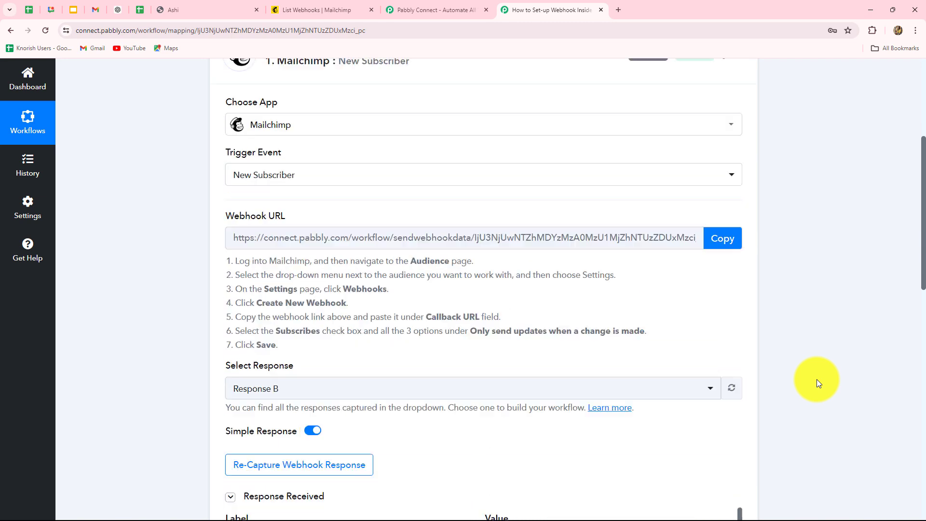
{"action": "scroll", "coordinate": [530, 299], "scroll_direction": "down", "scroll_amount": 5}
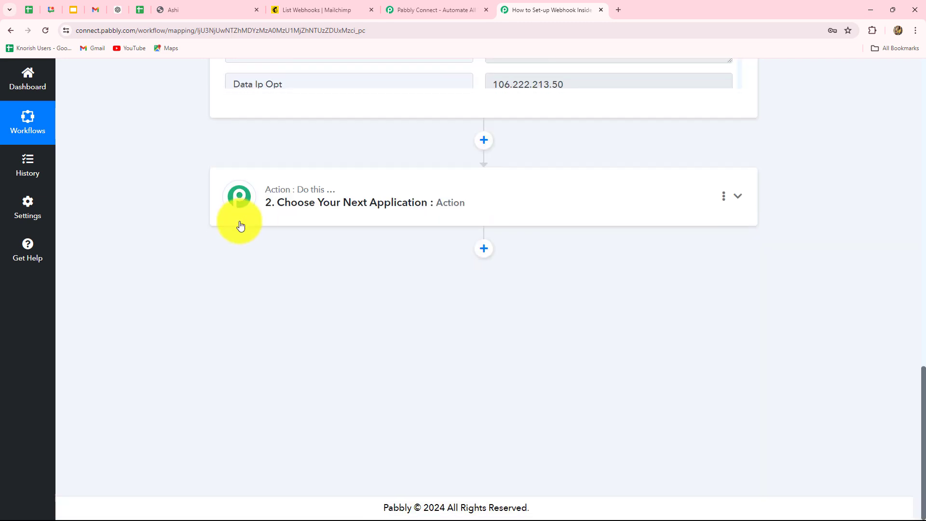
{"action": "scroll", "coordinate": [681, 261], "scroll_direction": "up", "scroll_amount": 3}
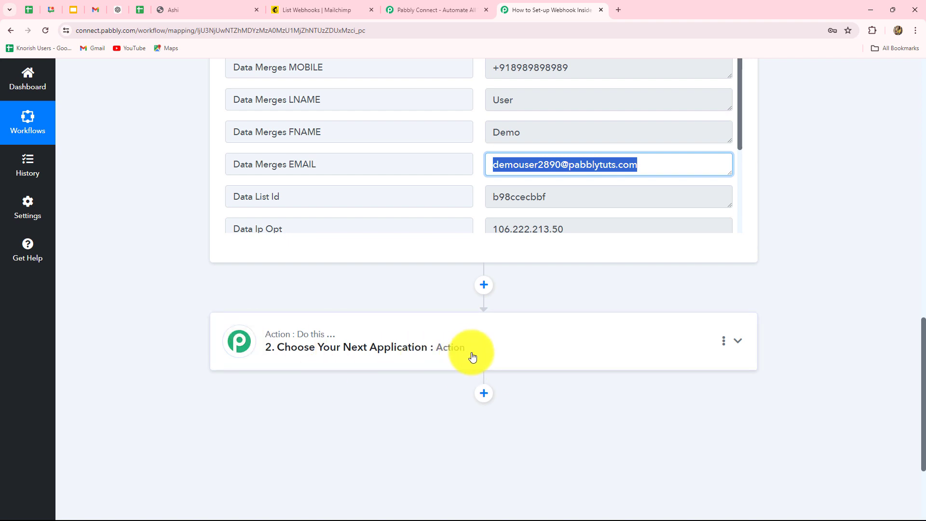
{"action": "scroll", "coordinate": [724, 199], "scroll_direction": "up", "scroll_amount": 13}
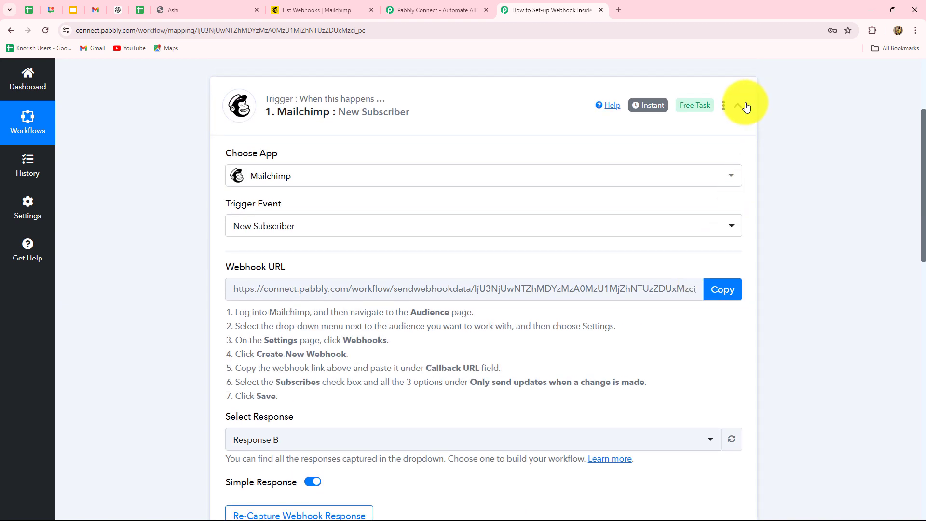
{"action": "left_click", "coordinate": [738, 105]}
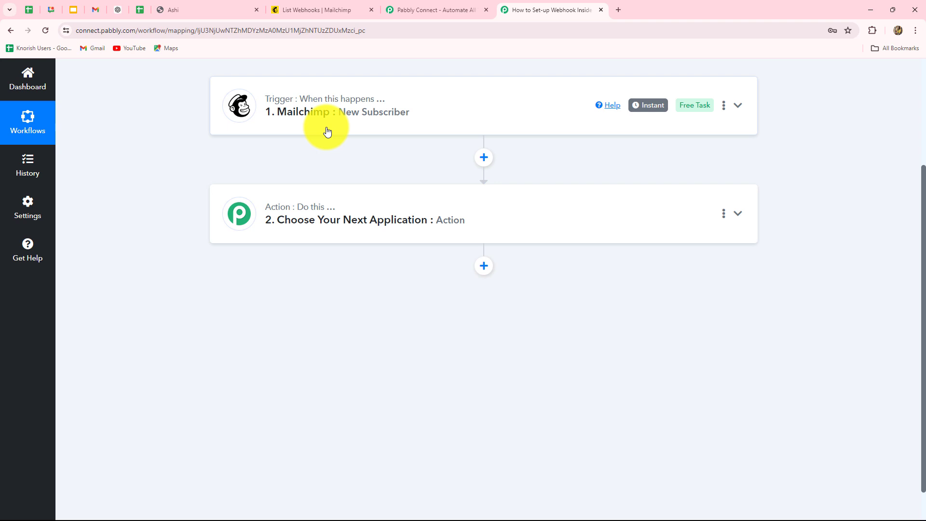
Step: Confirm the test subscriber appears in Mailchimp's All contacts list, then return to the Pabbly Connect workflow
{"action": "left_click", "coordinate": [315, 9]}
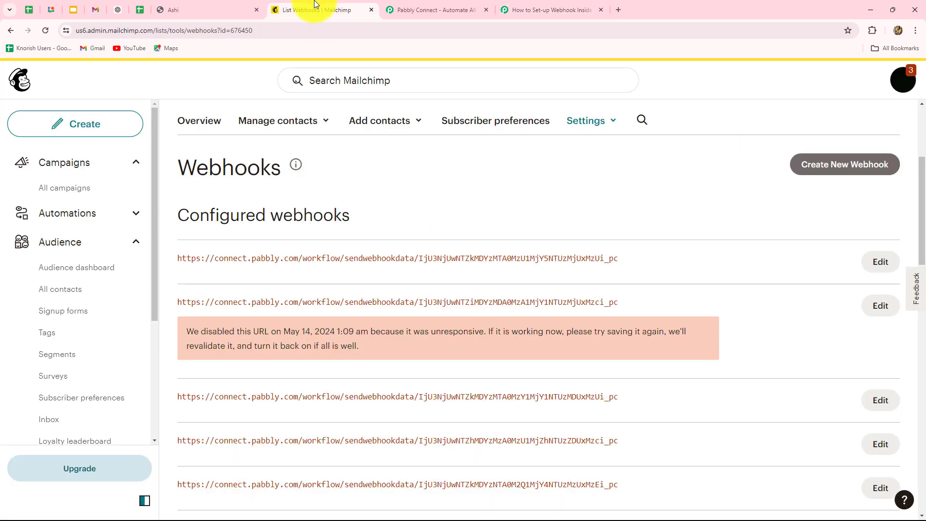
{"action": "left_click", "coordinate": [62, 244]}
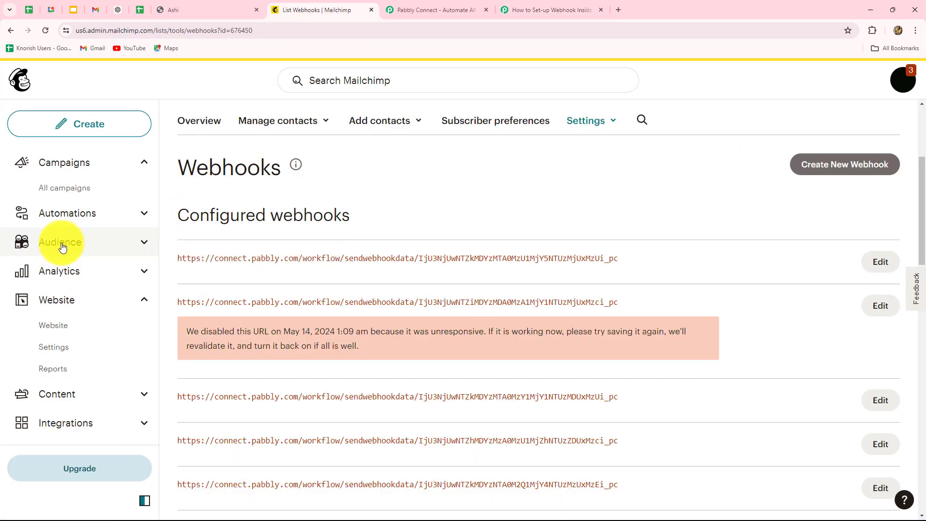
{"action": "left_click", "coordinate": [61, 244]}
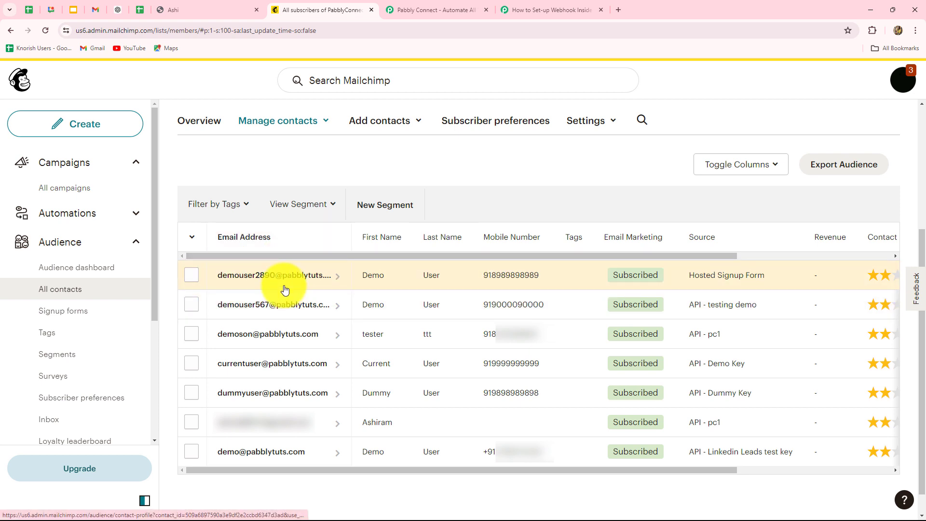
{"action": "left_click", "coordinate": [526, 7]}
{"action": "scroll", "coordinate": [549, 331], "scroll_direction": "up", "scroll_amount": 2}
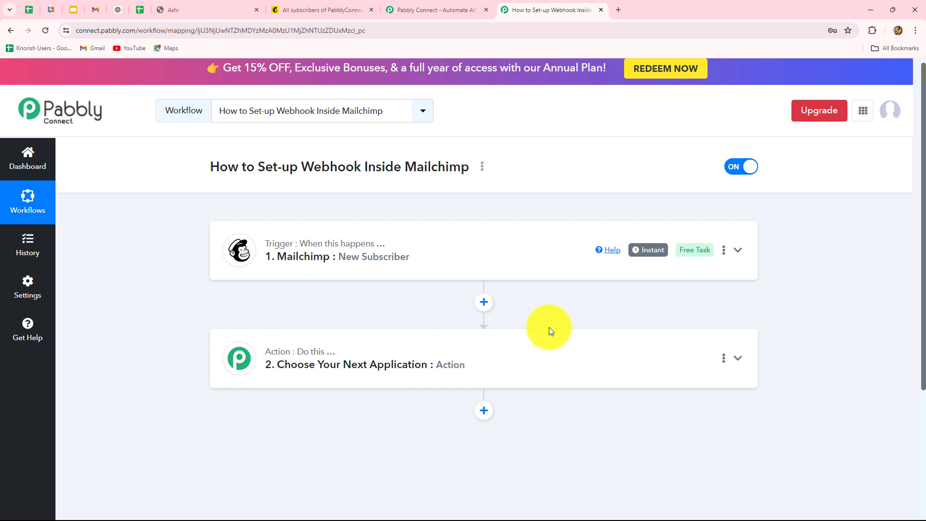